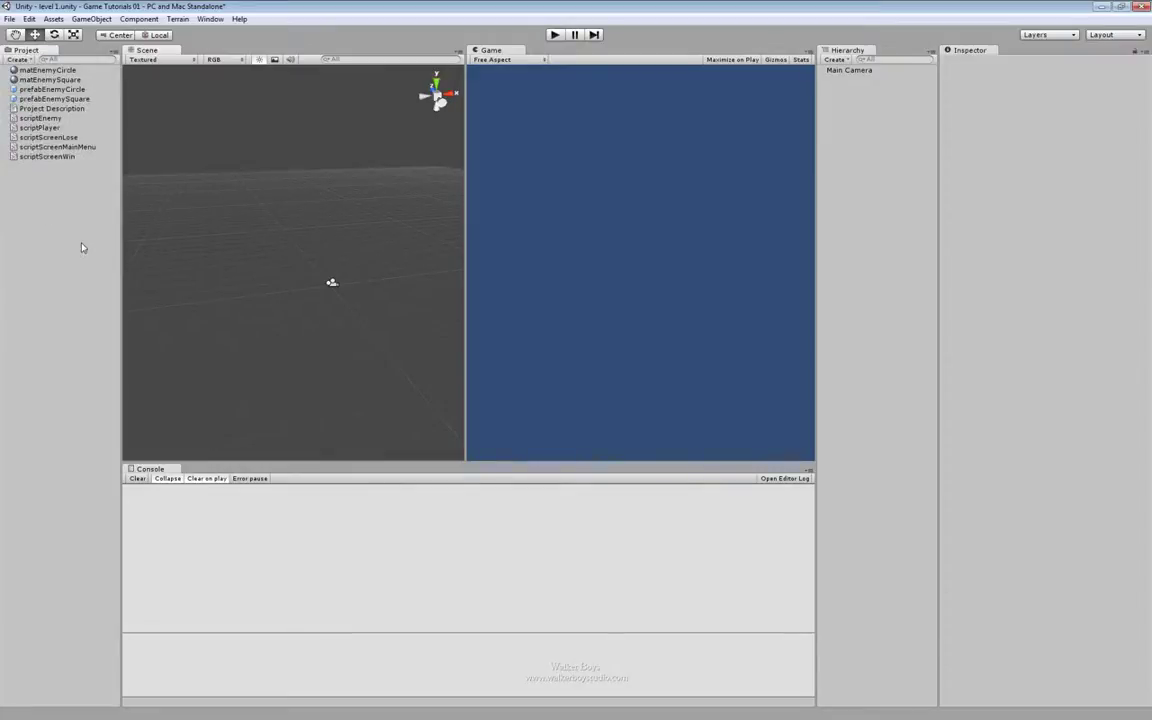
Create a particle system in the scene and rename it explosion
{"action": "left_click", "coordinate": [90, 19]}
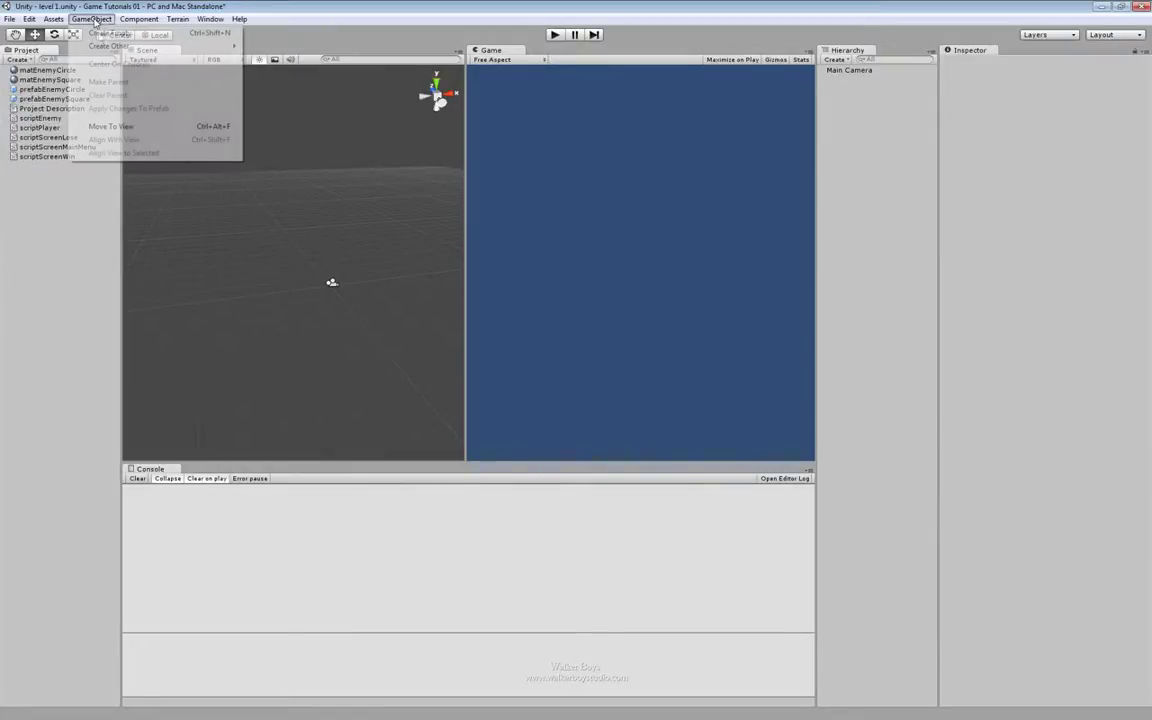
{"action": "mouse_move", "coordinate": [101, 50]}
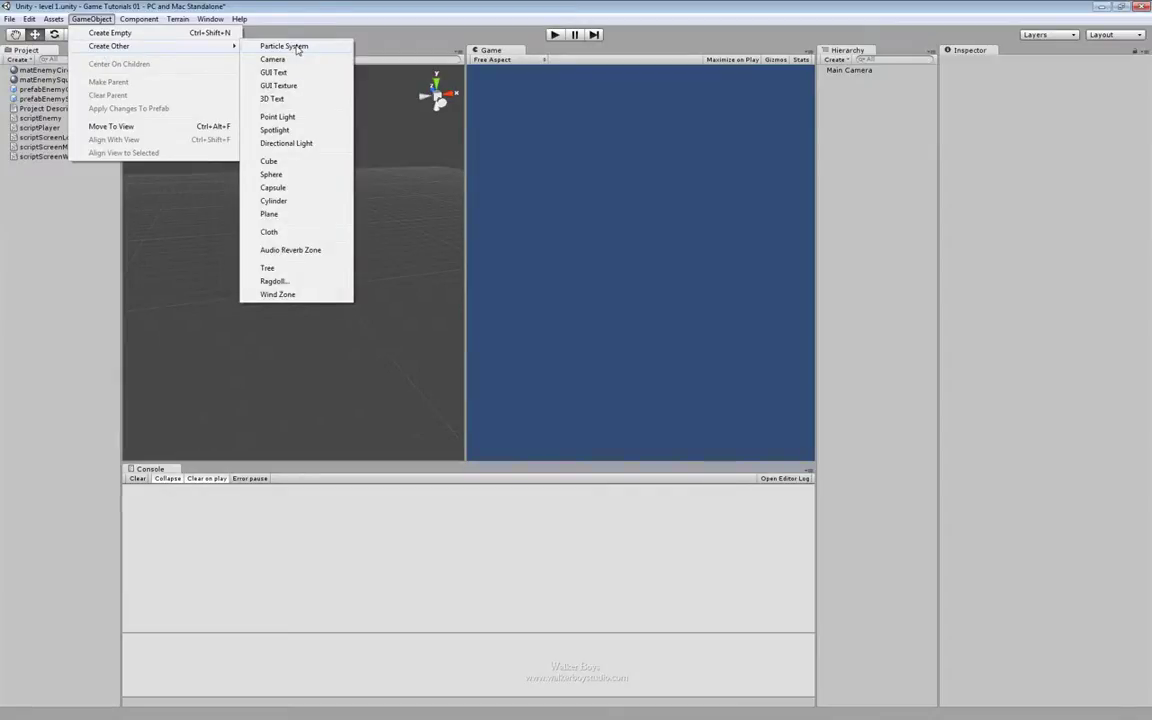
{"action": "left_click", "coordinate": [870, 82]}
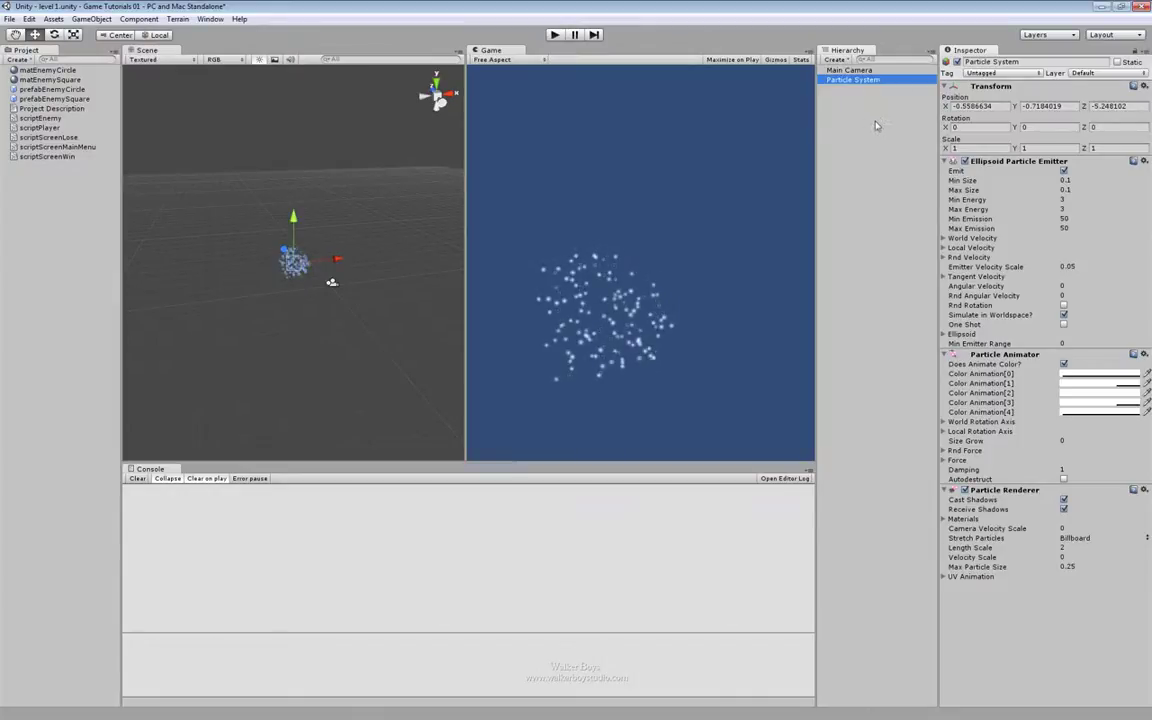
{"action": "key", "text": "F2"}
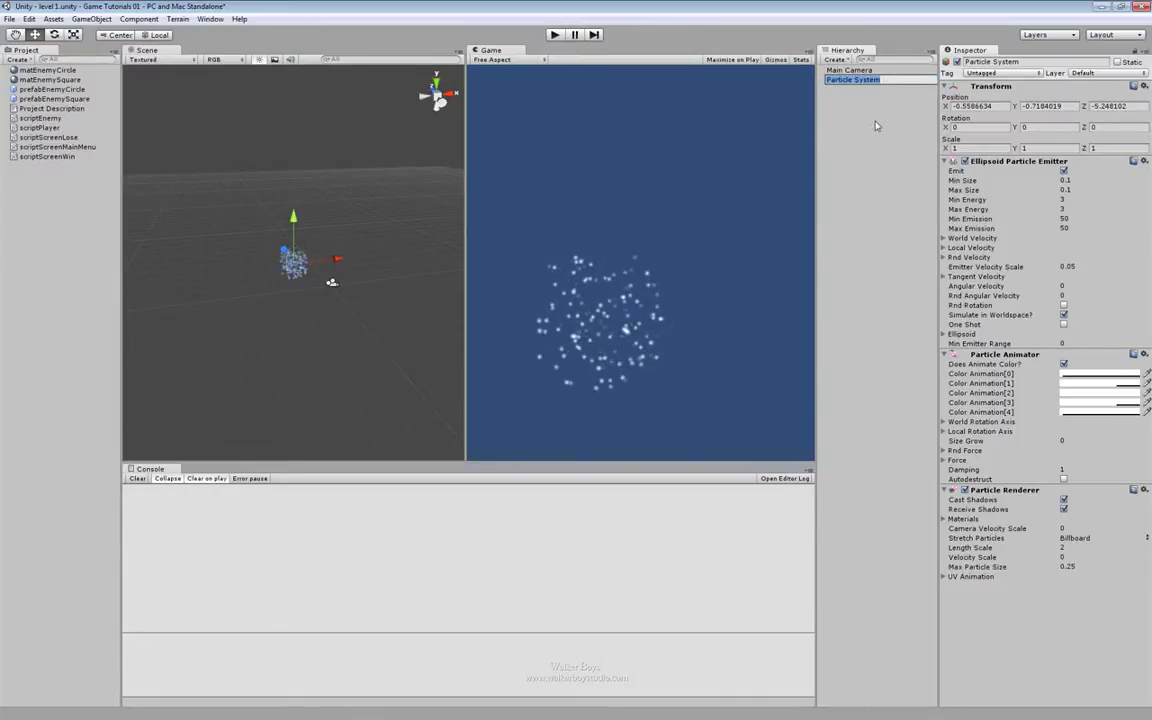
{"action": "type", "text": "explosion"}
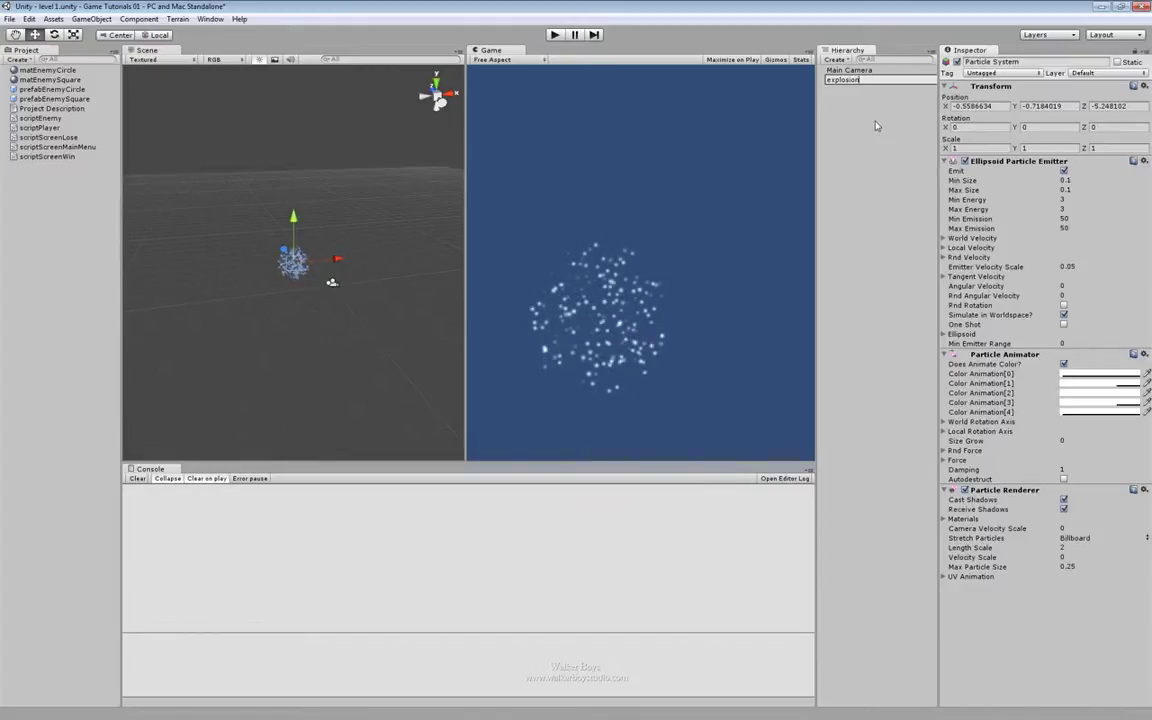
{"action": "key", "text": "Return"}
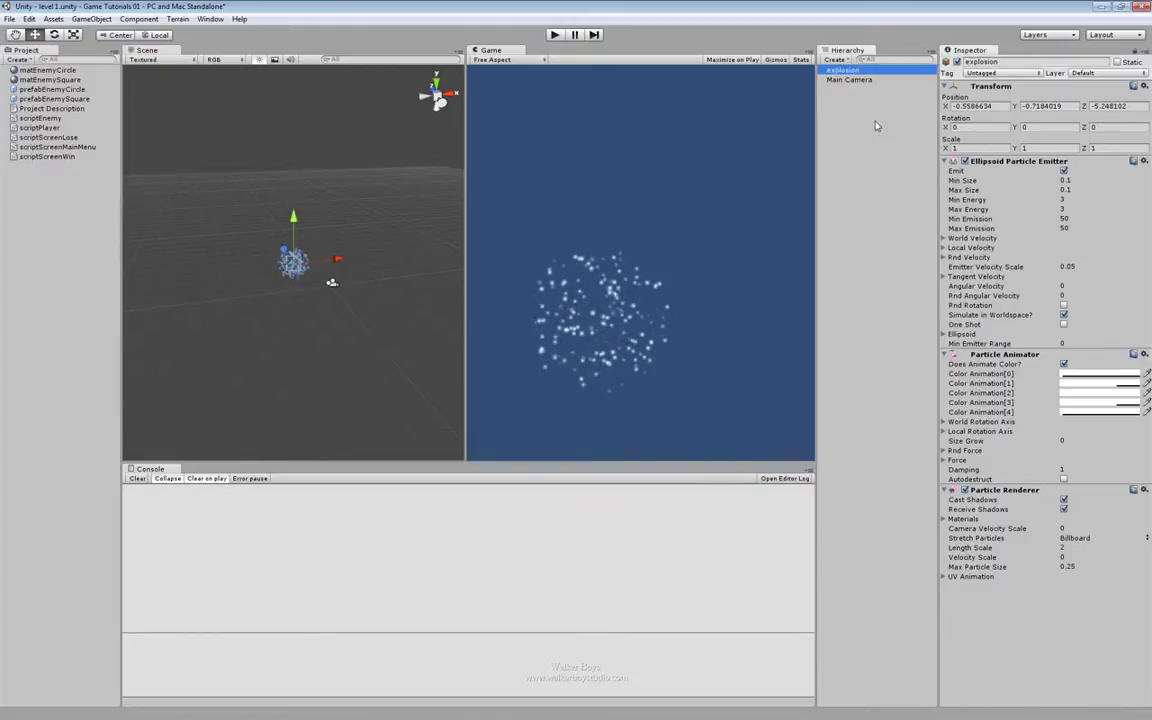
Reset the explosion object's whole transform to its default values
{"action": "left_click", "coordinate": [283, 301], "text": "alt"}
{"action": "key", "text": "f"}
{"action": "left_click_drag", "start_coordinate": [283, 301], "coordinate": [357, 262], "text": "alt"}
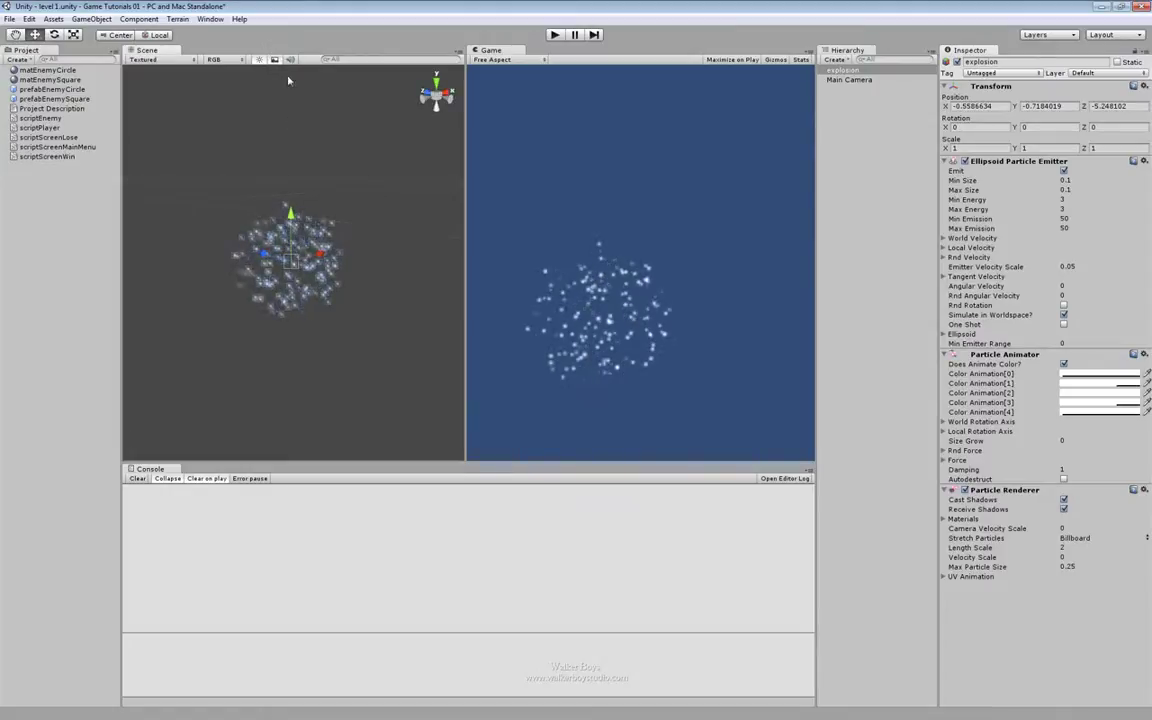
{"action": "left_click_drag", "start_coordinate": [391, 193], "coordinate": [316, 232], "text": "alt"}
{"action": "right_click_drag", "start_coordinate": [319, 185], "coordinate": [343, 363], "text": "alt"}
{"action": "left_click_drag", "start_coordinate": [343, 363], "coordinate": [406, 350], "text": "alt"}
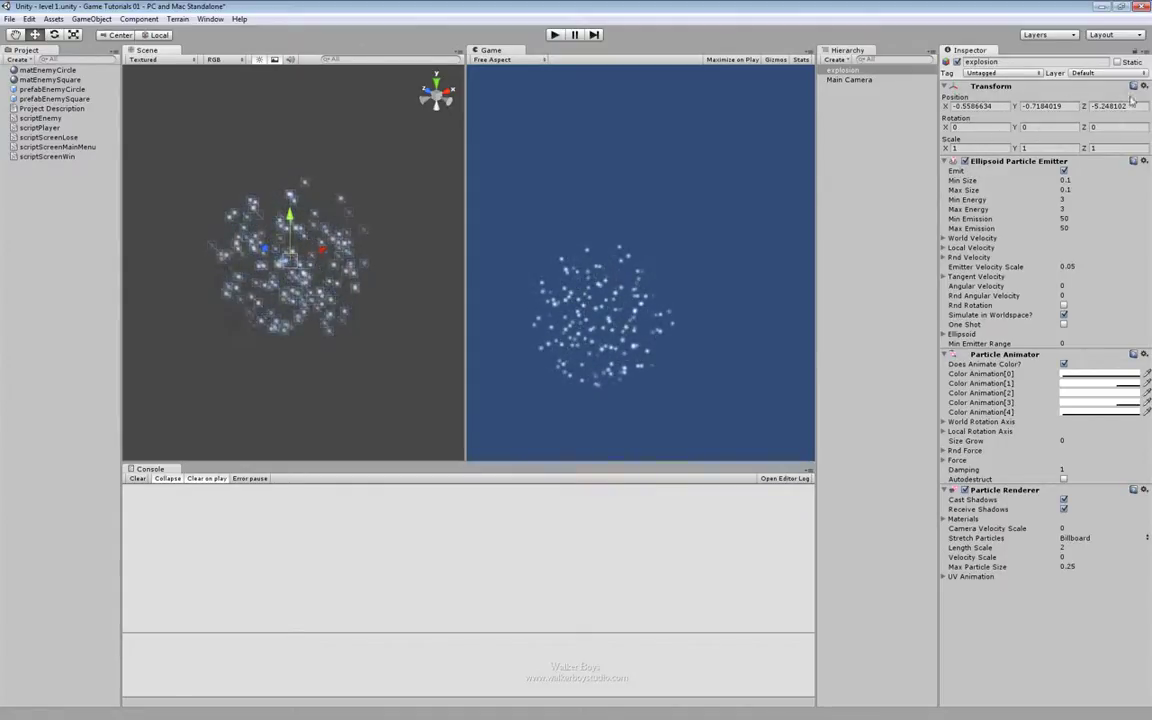
{"action": "right_click", "coordinate": [1031, 85]}
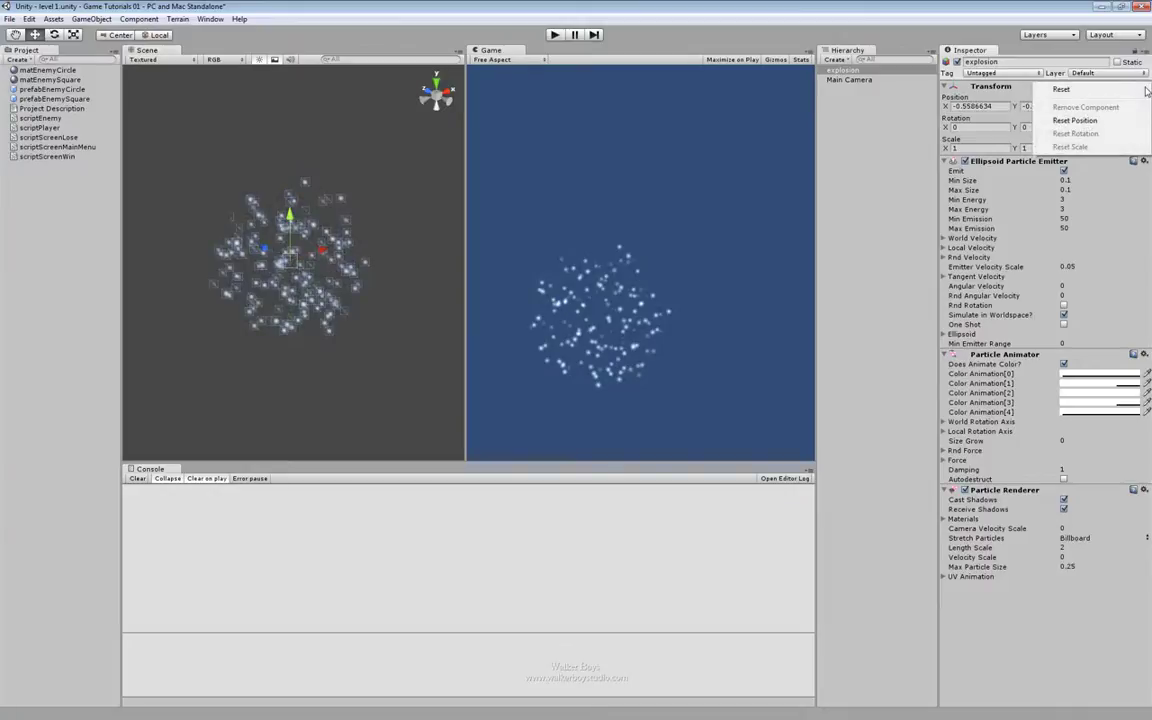
{"action": "left_click", "coordinate": [1074, 92]}
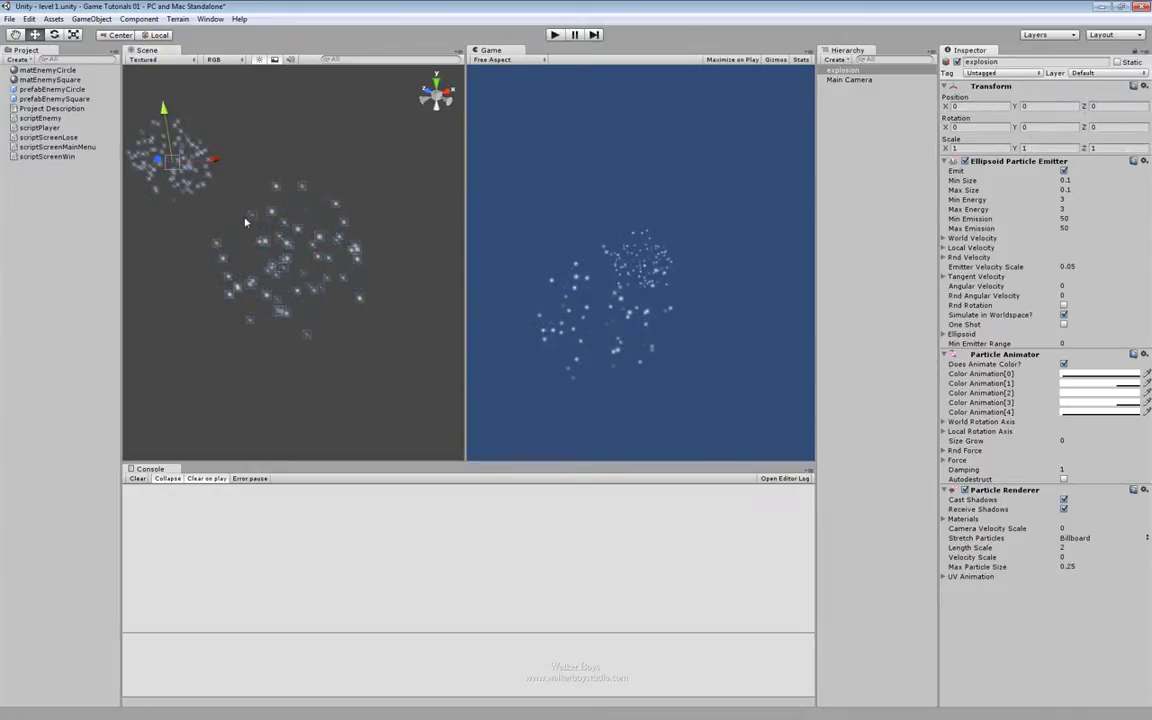
Set the explosion emitter's Ellipsoid size to 0.2 on X, Y and Z
{"action": "key", "text": "f"}
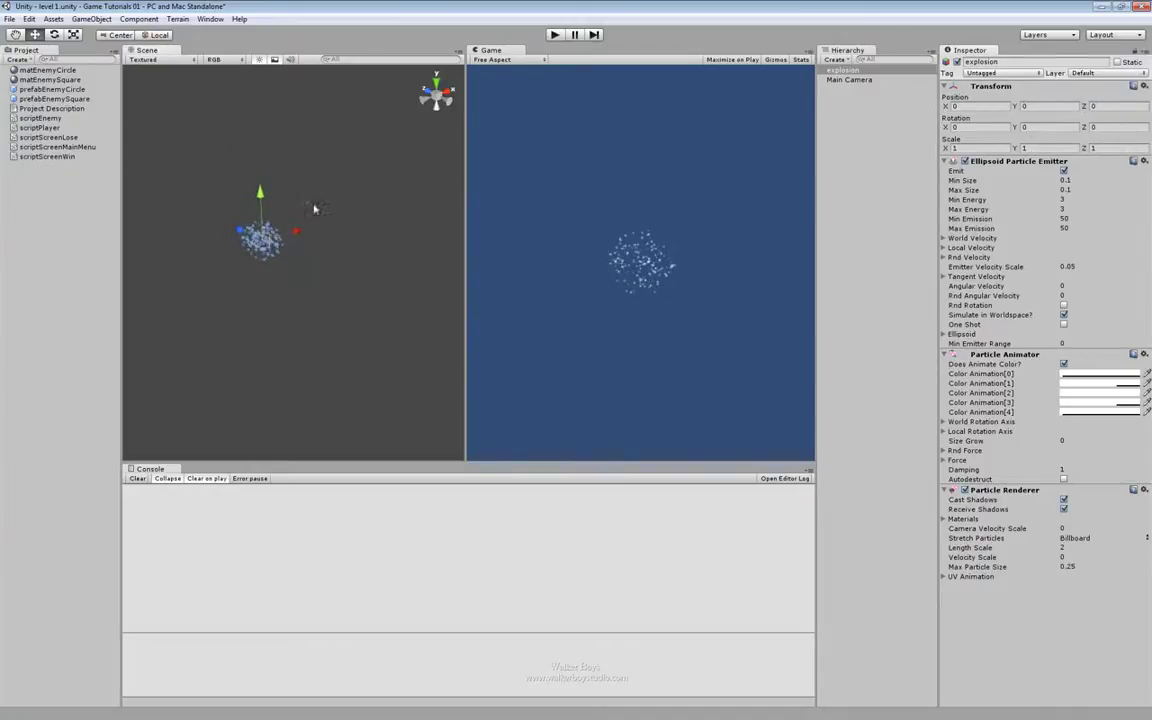
{"action": "scroll", "coordinate": [290, 300], "scroll_direction": "up", "scroll_amount": 3}
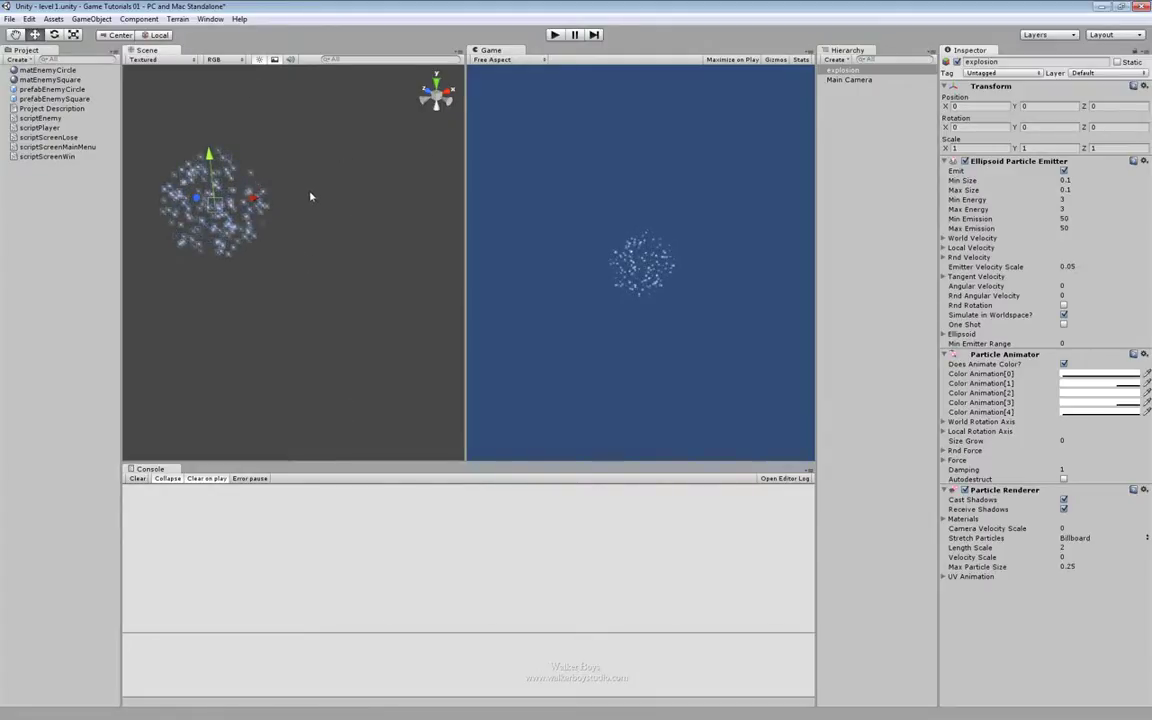
{"action": "left_click_drag", "start_coordinate": [327, 219], "coordinate": [310, 300], "text": "alt"}
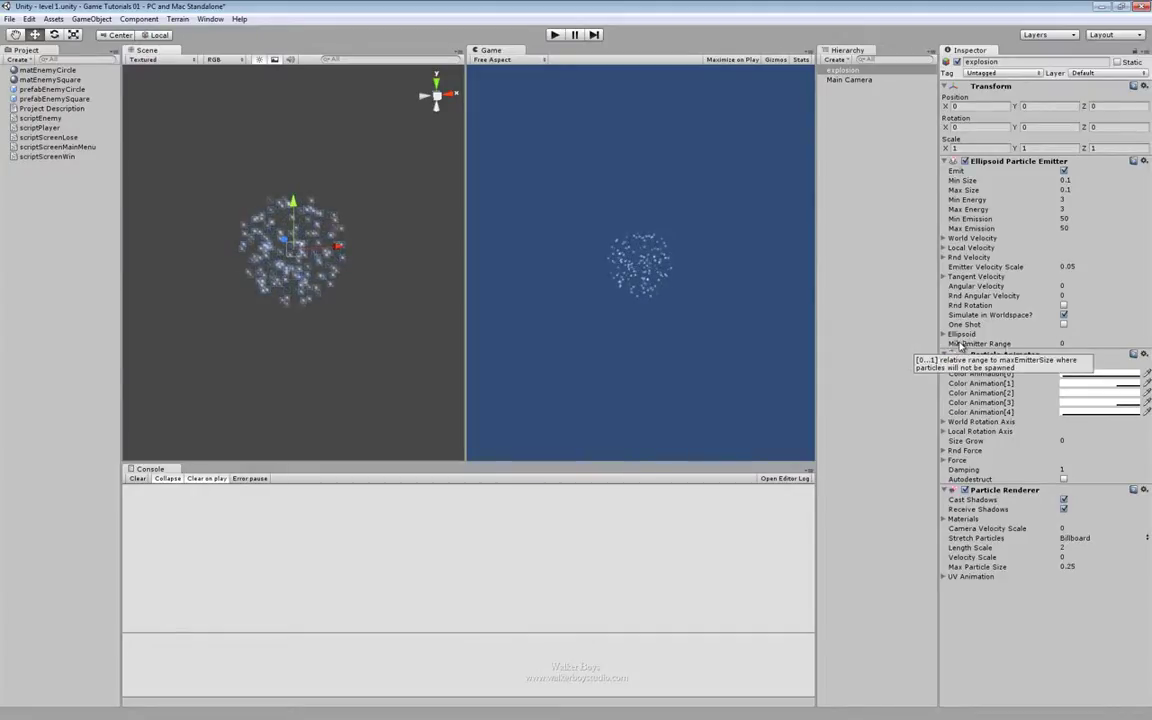
{"action": "left_click", "coordinate": [943, 335]}
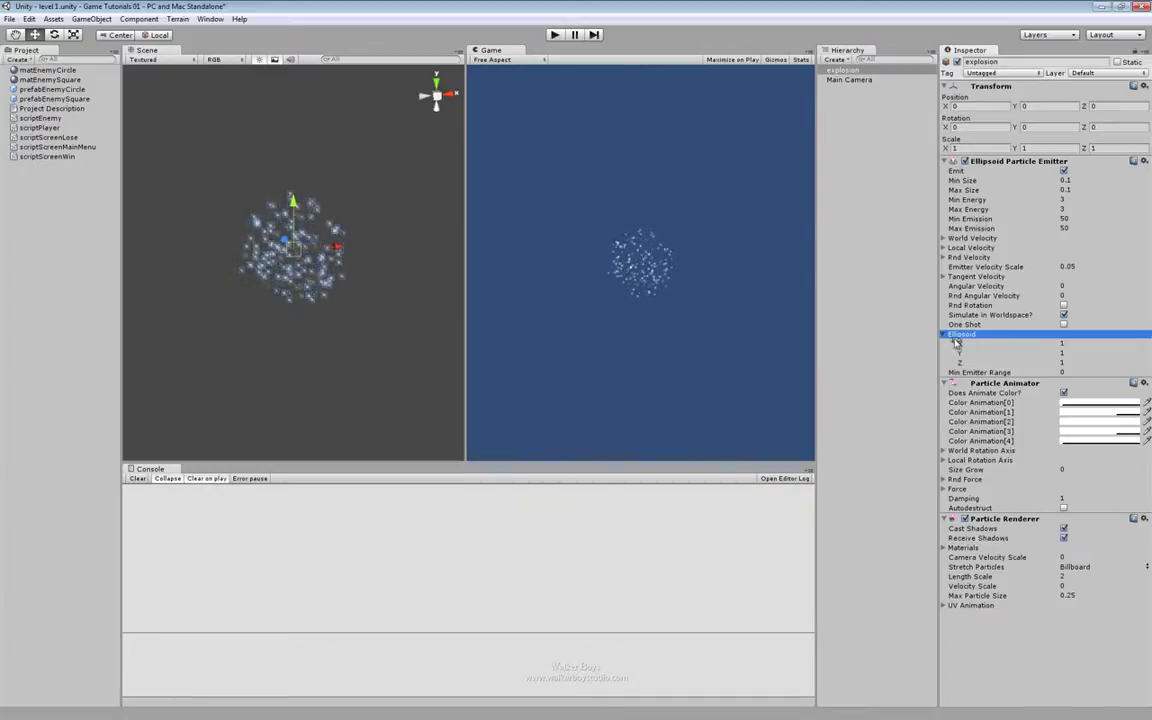
{"action": "left_click", "coordinate": [1078, 343]}
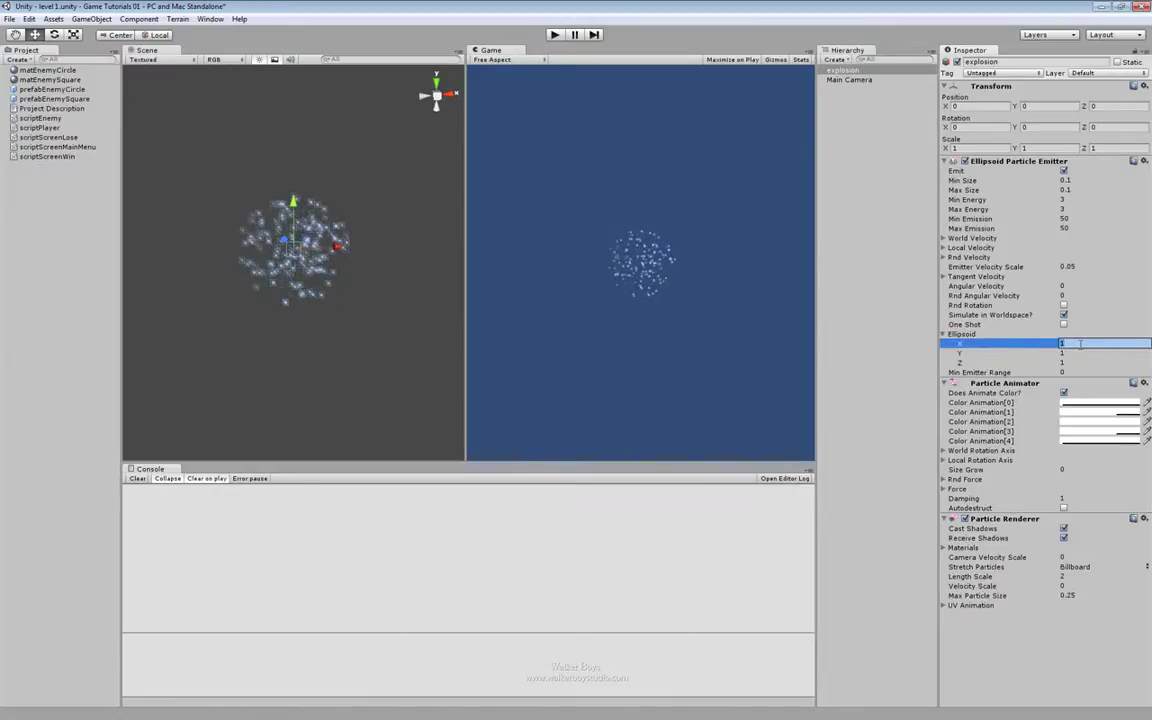
{"action": "type", "text": "0.2"}
{"action": "key", "text": "Tab"}
{"action": "type", "text": "0.2"}
{"action": "key", "text": "Tab"}
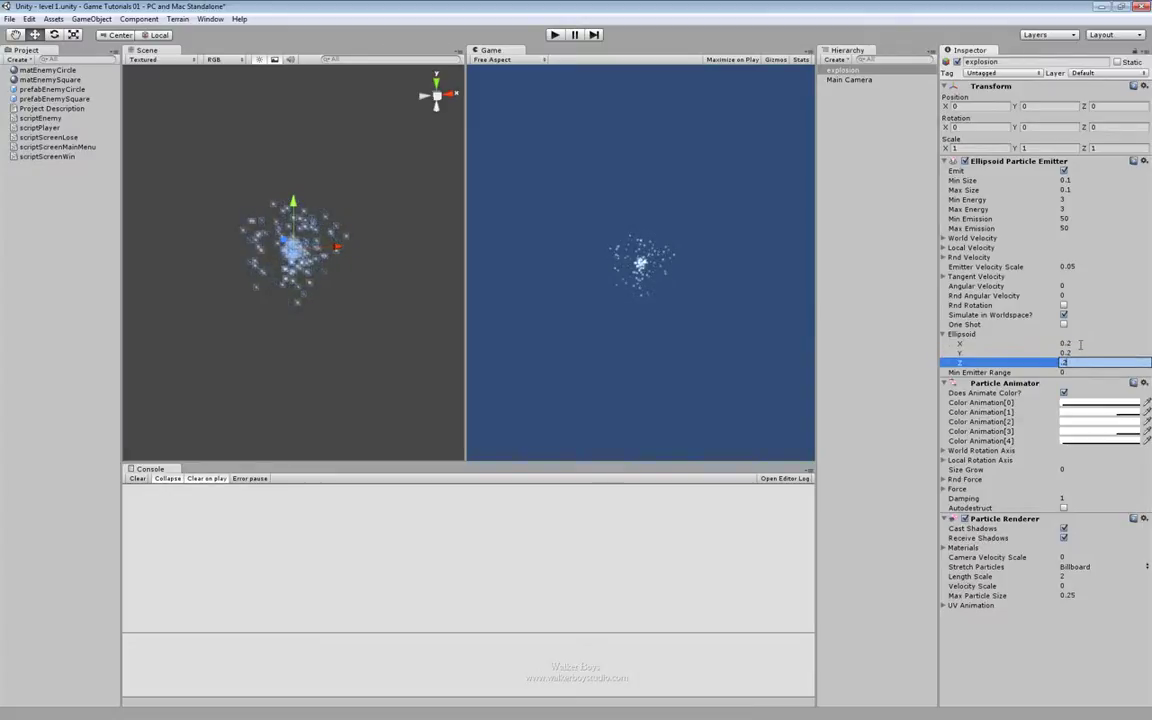
{"action": "type", "text": "0.2"}
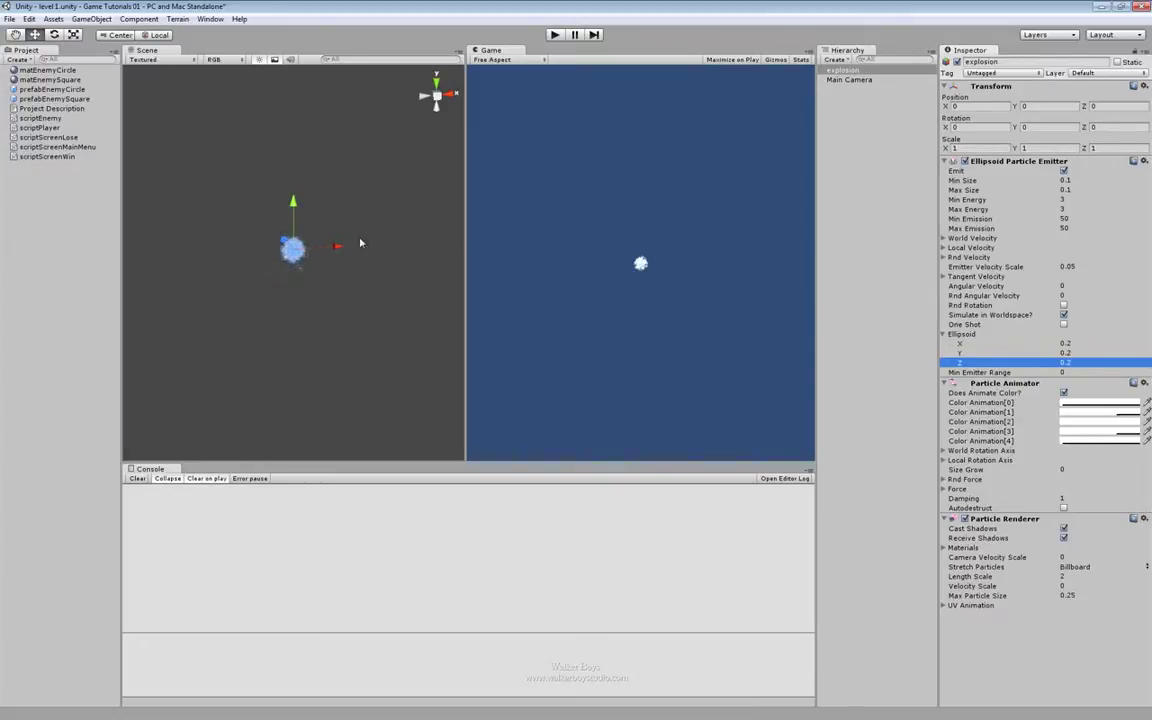
Try an Ellipsoid size of 10 on X, Y and Z and view the spread of particles in the scene
{"action": "scroll", "coordinate": [292, 263], "scroll_direction": "up", "scroll_amount": 4}
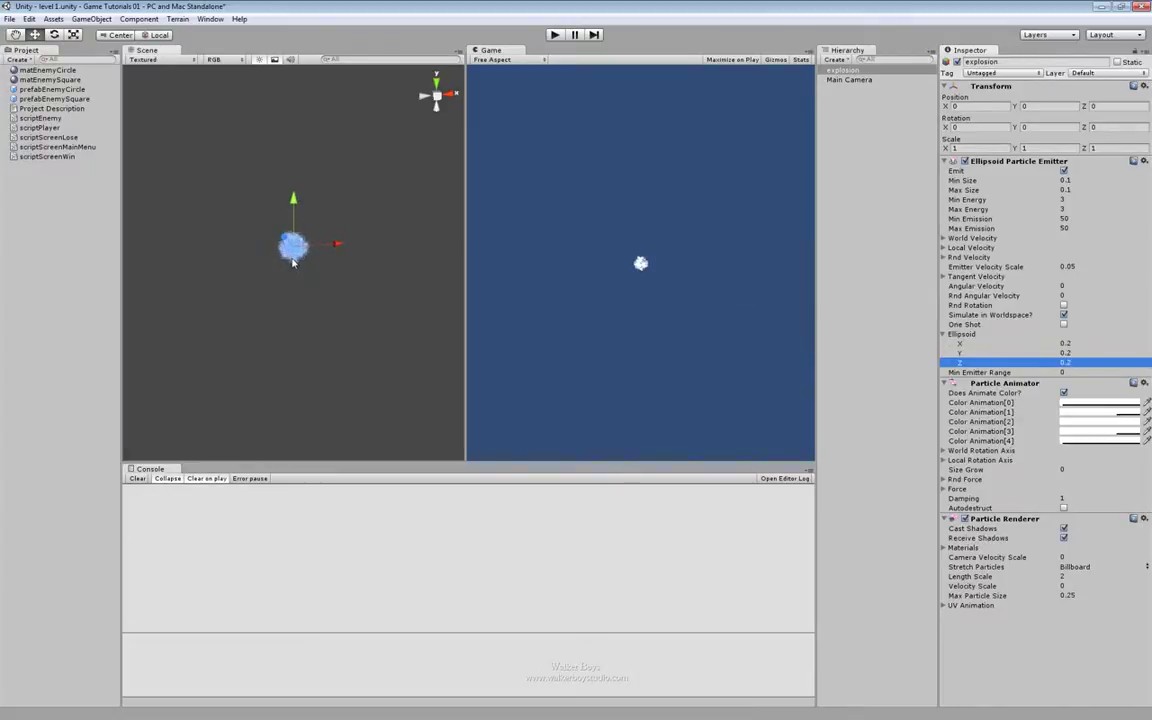
{"action": "scroll", "coordinate": [291, 224], "scroll_direction": "up", "scroll_amount": 4}
{"action": "scroll", "coordinate": [291, 224], "scroll_direction": "down", "scroll_amount": 5}
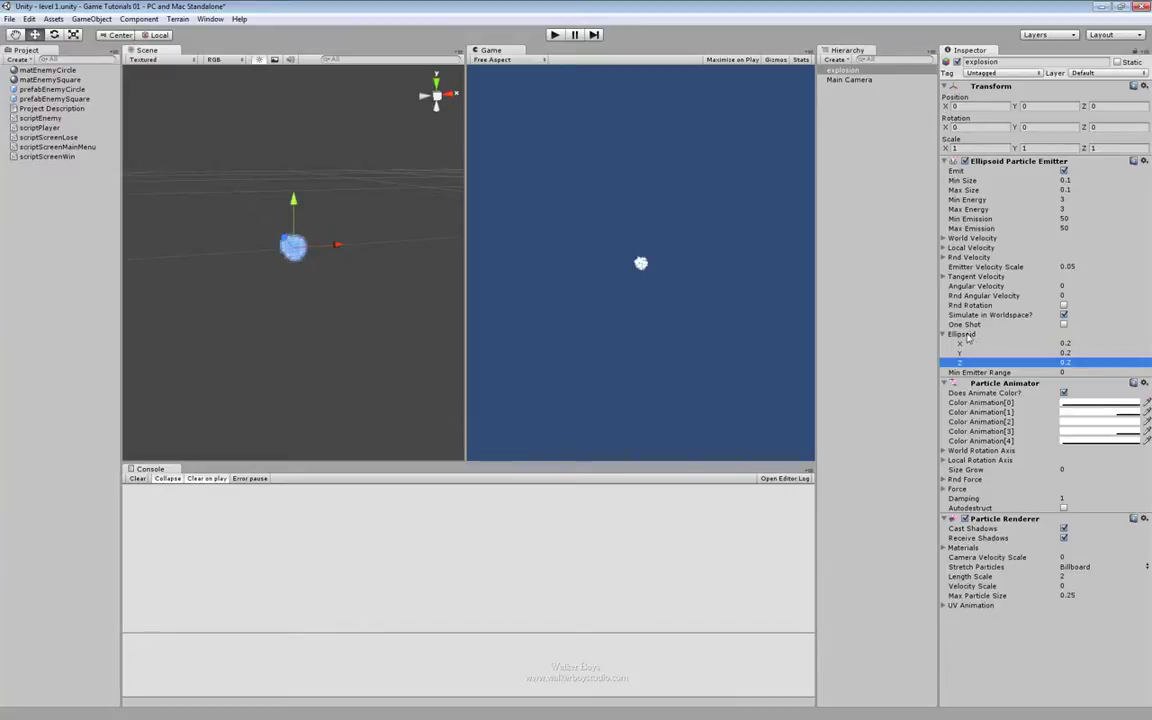
{"action": "left_click", "coordinate": [1082, 343]}
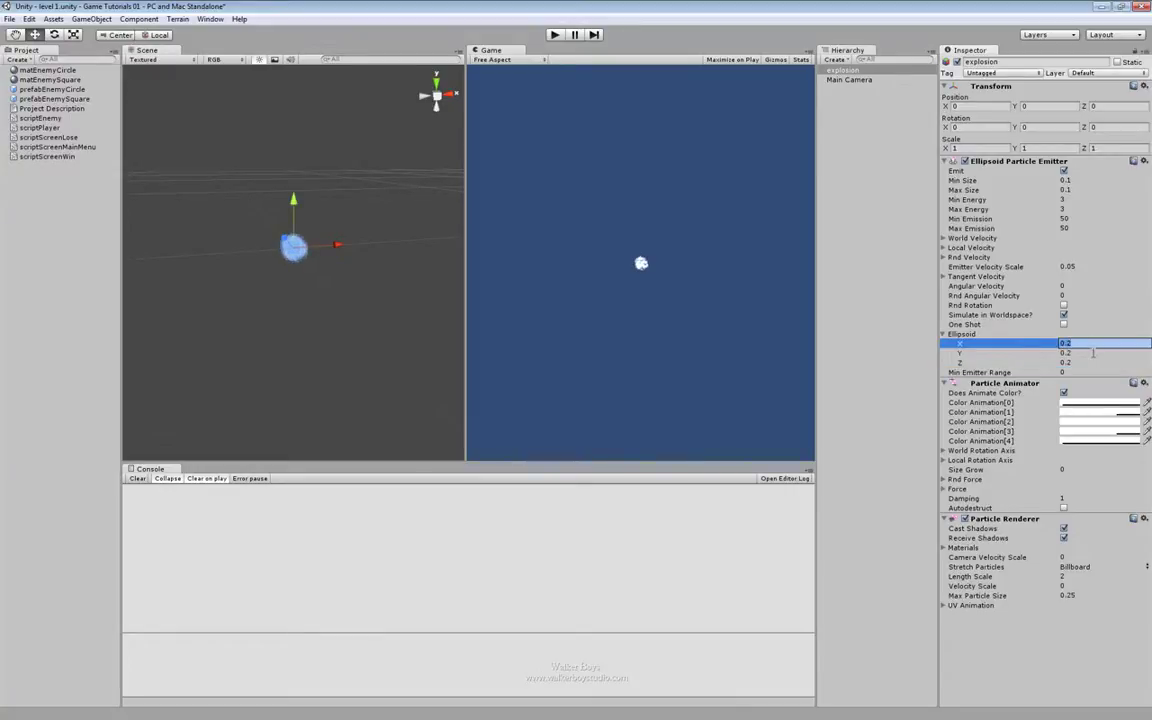
{"action": "type", "text": "10"}
{"action": "key", "text": "Tab"}
{"action": "type", "text": "10"}
{"action": "key", "text": "Tab"}
{"action": "type", "text": "10"}
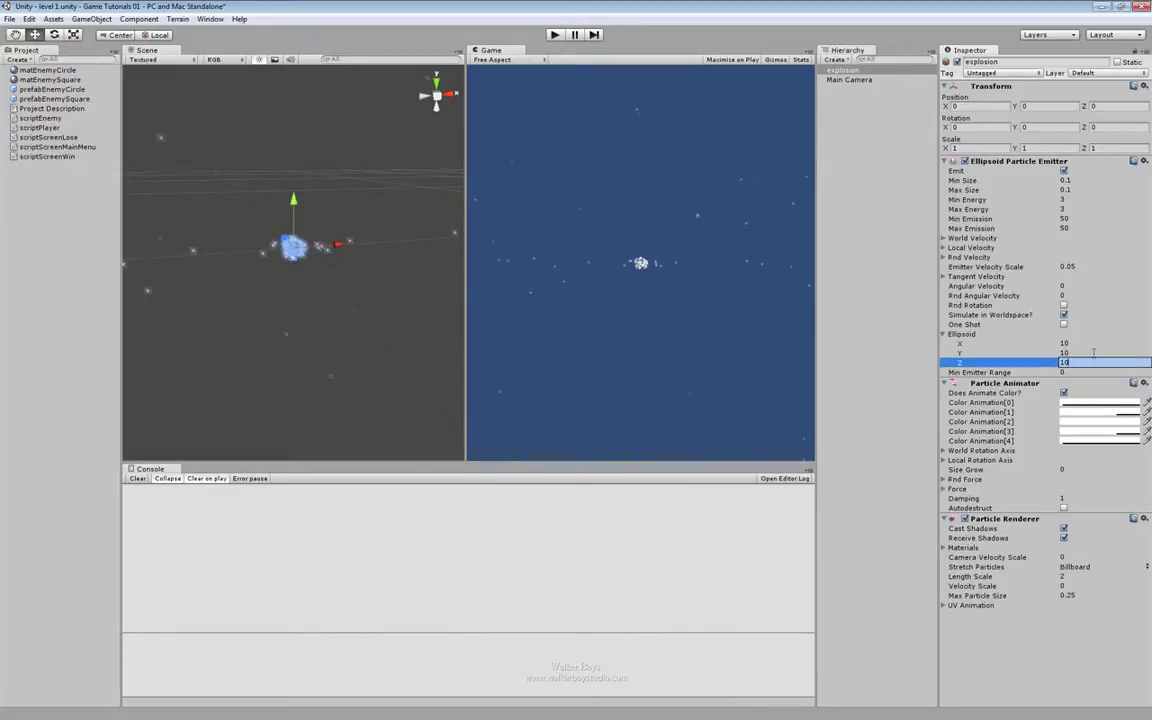
{"action": "right_click", "coordinate": [346, 310]}
{"action": "scroll", "coordinate": [345, 310], "scroll_direction": "down", "scroll_amount": 3}
{"action": "scroll", "coordinate": [345, 310], "scroll_direction": "down", "scroll_amount": 10}
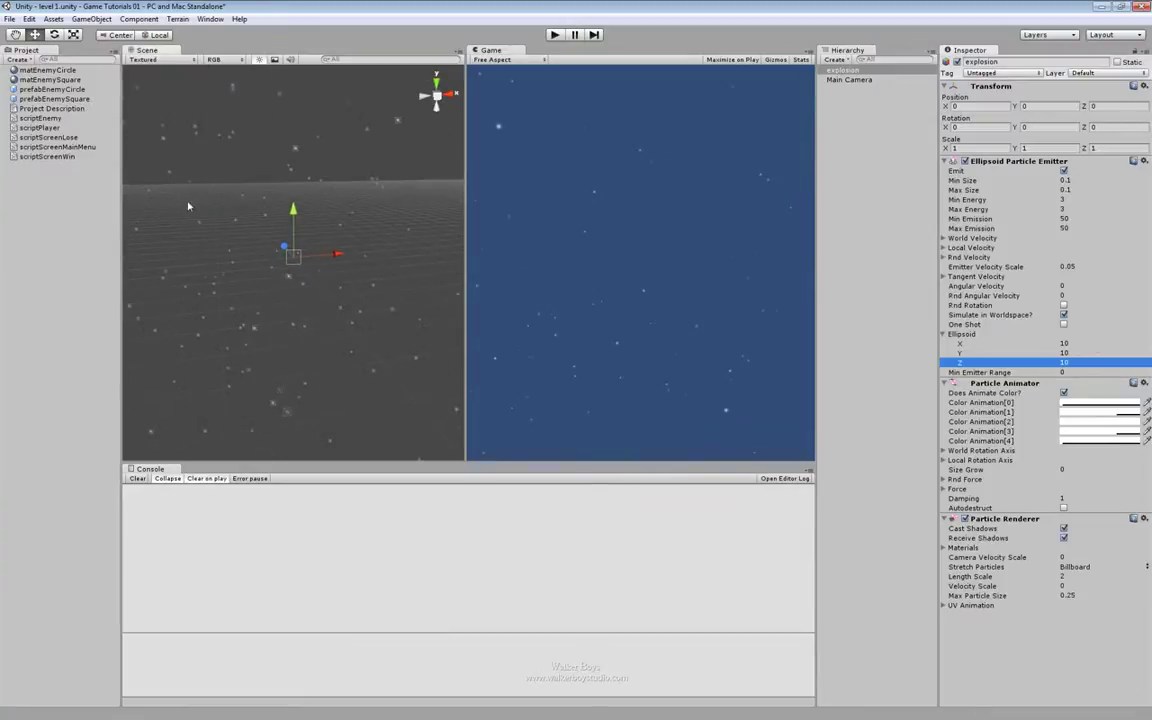
{"action": "scroll", "coordinate": [325, 329], "scroll_direction": "down", "scroll_amount": 10}
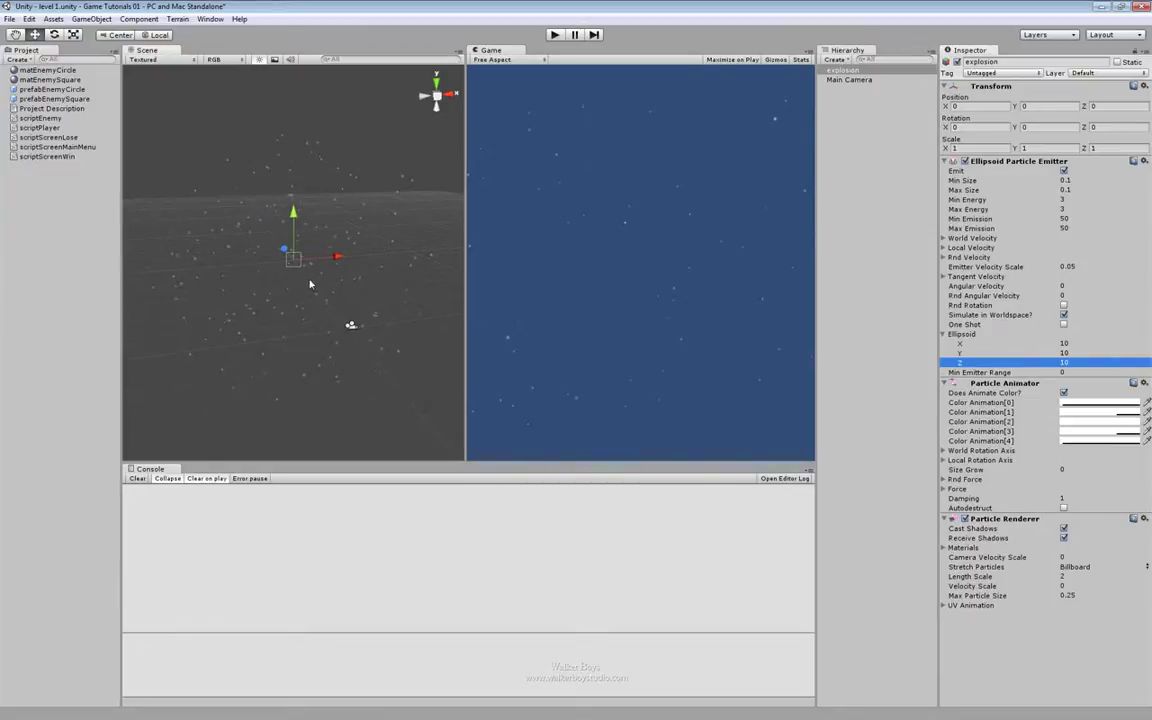
{"action": "scroll", "coordinate": [270, 267], "scroll_direction": "up", "scroll_amount": 8}
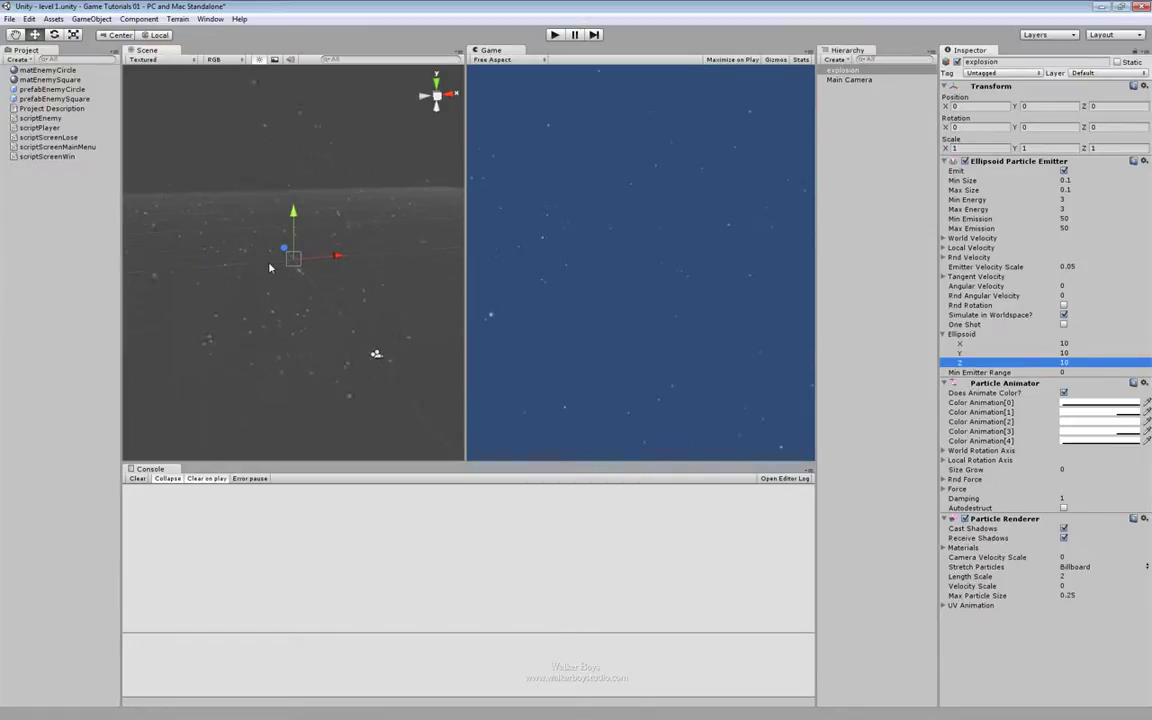
Return the emitter's Ellipsoid size to 0.2 on all three axes
{"action": "left_click", "coordinate": [1066, 343]}
{"action": "type", "text": "0.2"}
{"action": "key", "text": "Tab"}
{"action": "type", "text": "0.2"}
{"action": "key", "text": "Tab"}
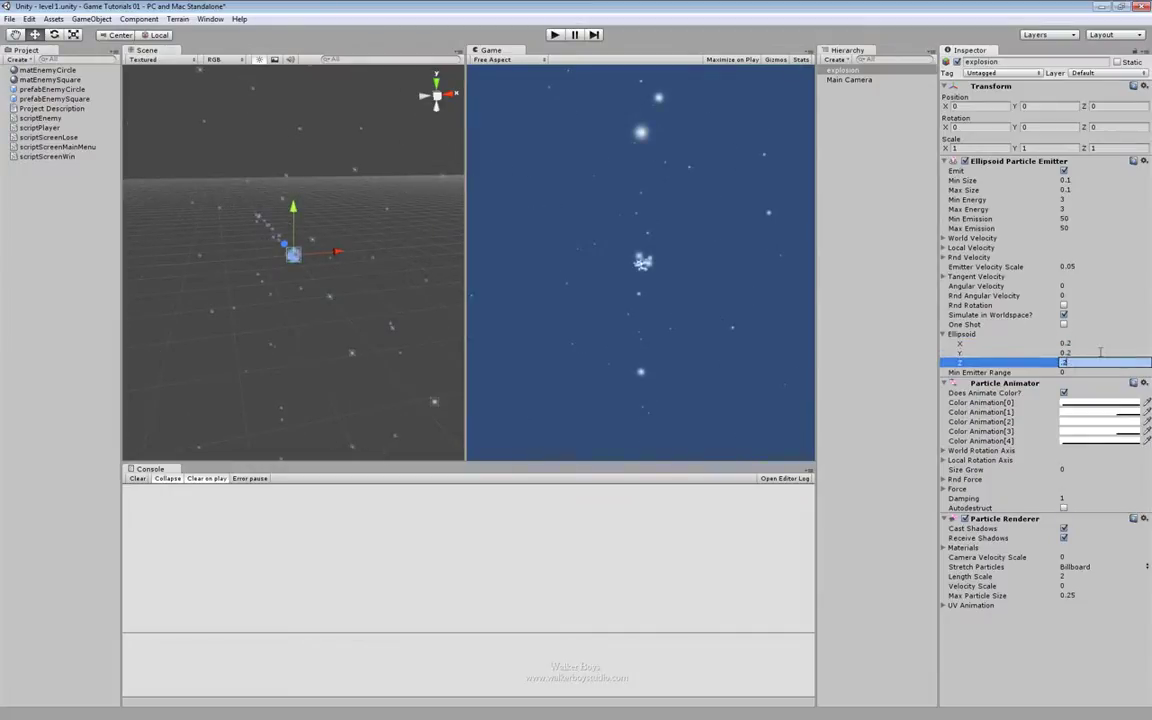
{"action": "key", "text": "Return"}
Collapse the Ellipsoid settings and enable One Shot on the particle emitter
{"action": "left_click_drag", "start_coordinate": [286, 265], "coordinate": [286, 268], "text": "alt"}
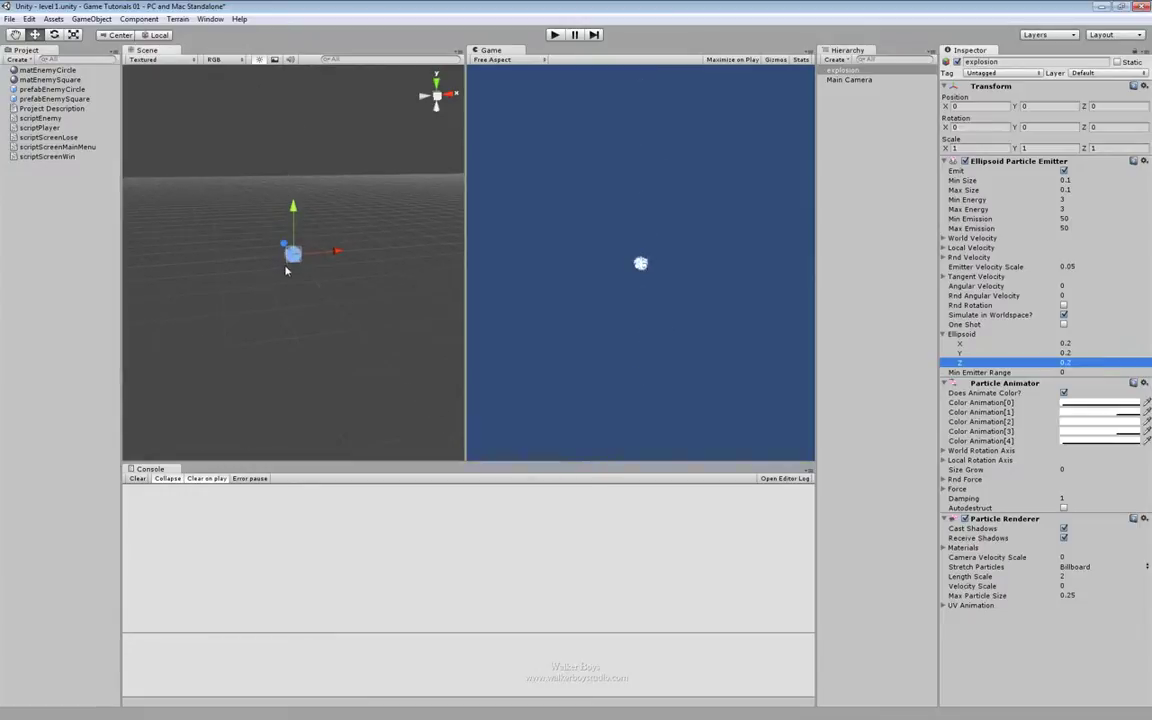
{"action": "key", "text": "f"}
{"action": "scroll", "coordinate": [277, 306], "scroll_direction": "down", "scroll_amount": 5}
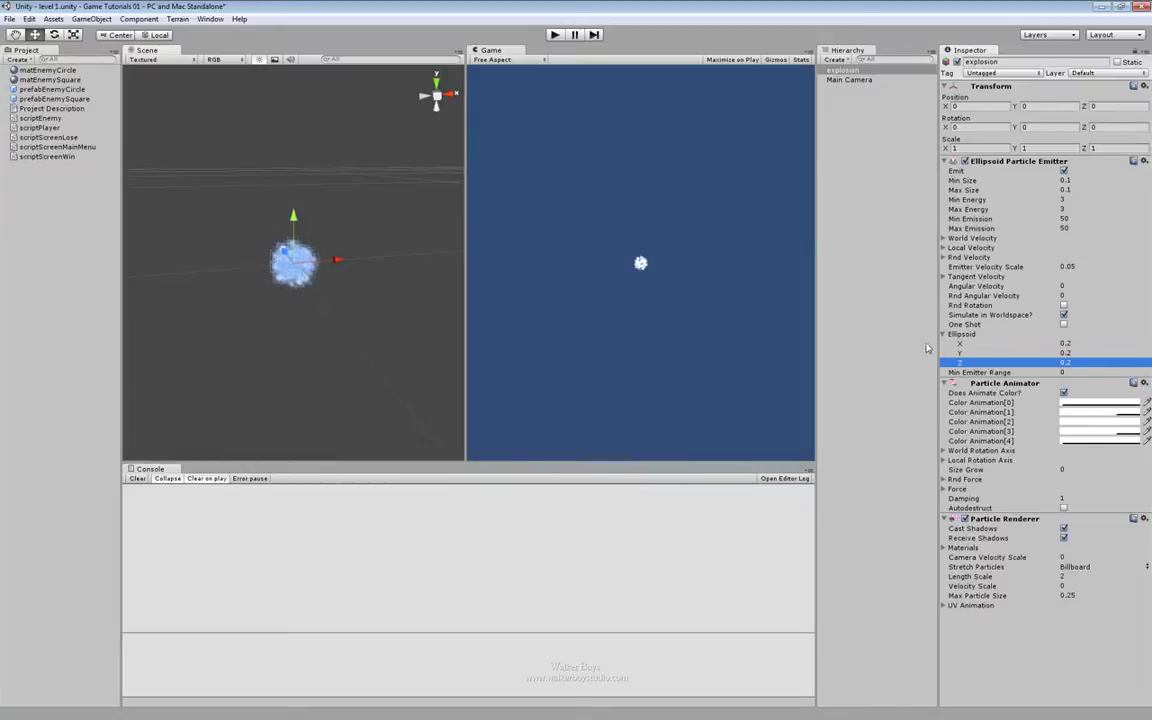
{"action": "left_click", "coordinate": [943, 335]}
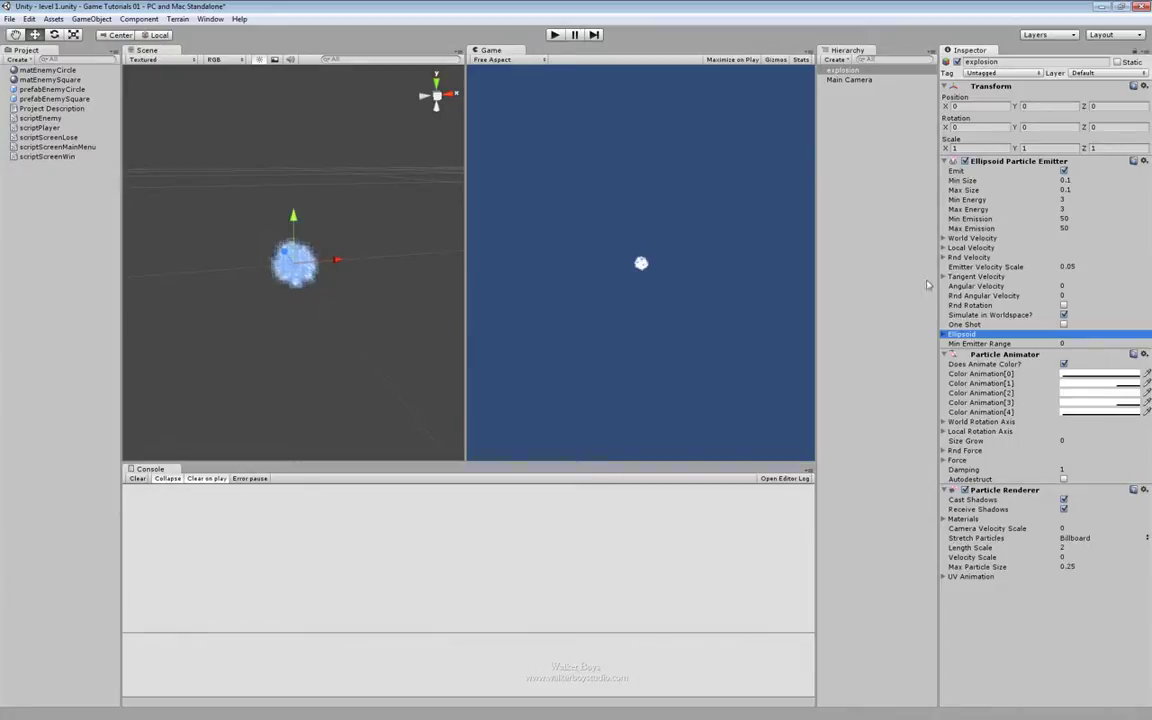
{"action": "left_click", "coordinate": [1064, 325]}
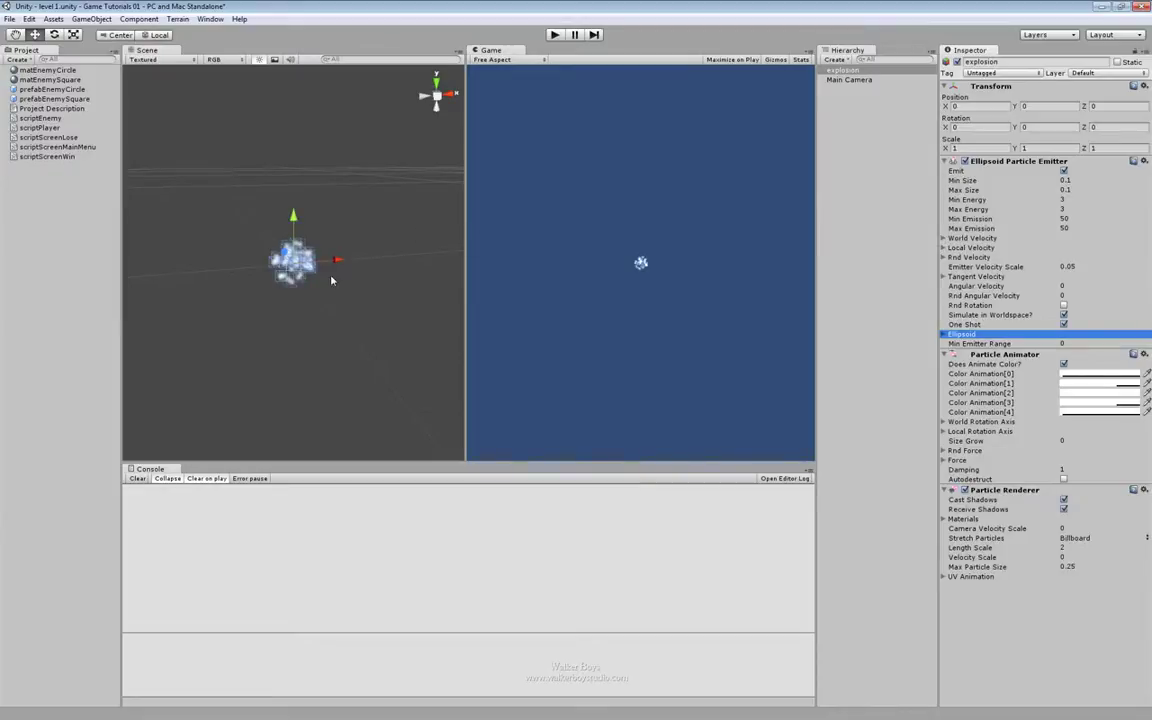
Set the explosion emitter's Tangent Velocity to 2 on the X axis
{"action": "left_click_drag", "start_coordinate": [244, 257], "coordinate": [350, 291], "text": "alt"}
{"action": "right_click_drag", "start_coordinate": [341, 365], "coordinate": [188, 225], "text": "alt"}
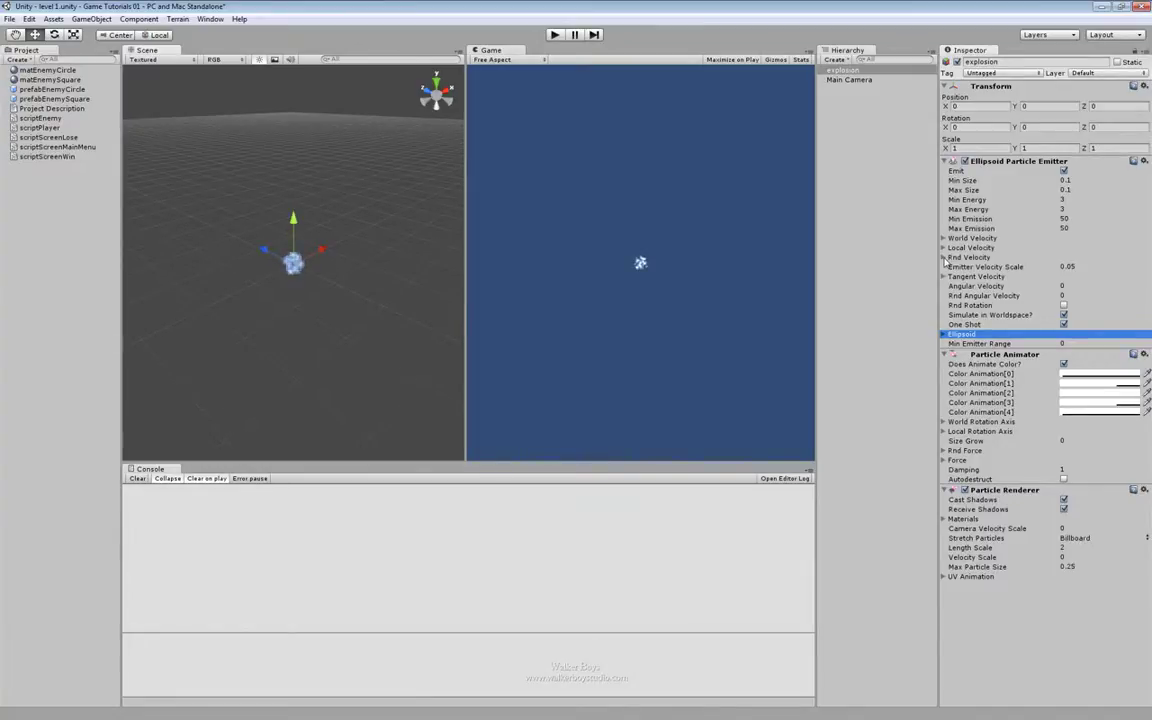
{"action": "right_click_drag", "start_coordinate": [278, 267], "coordinate": [284, 384], "text": "alt"}
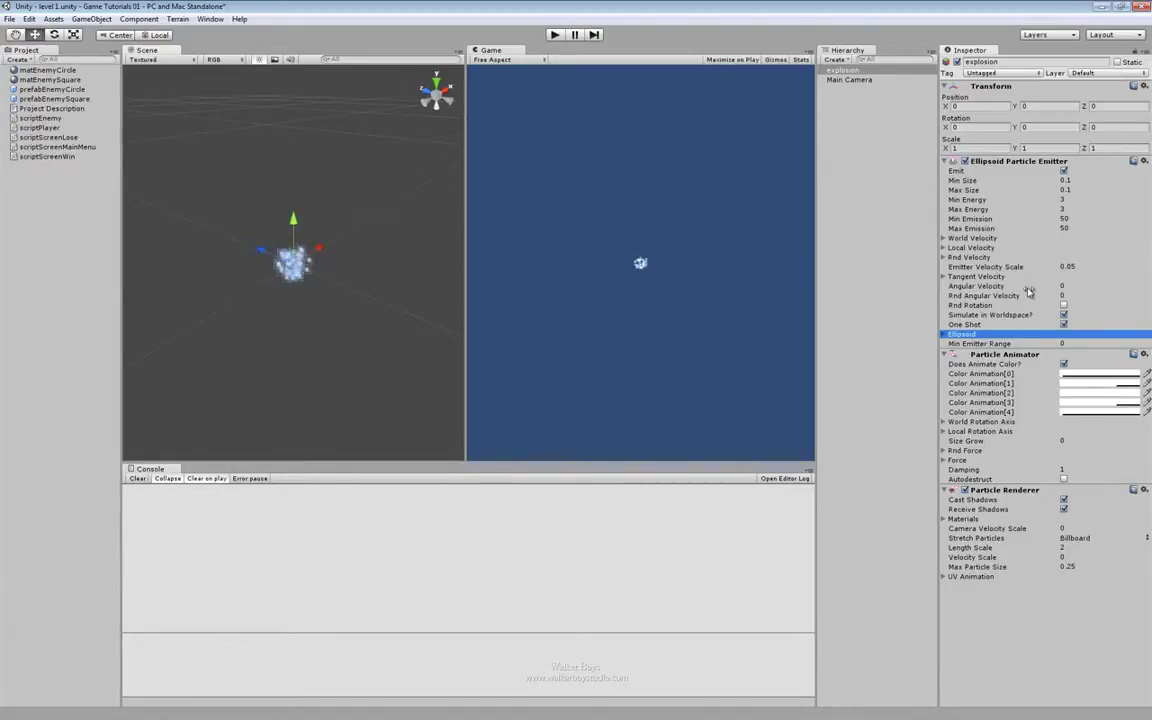
{"action": "left_click", "coordinate": [943, 277]}
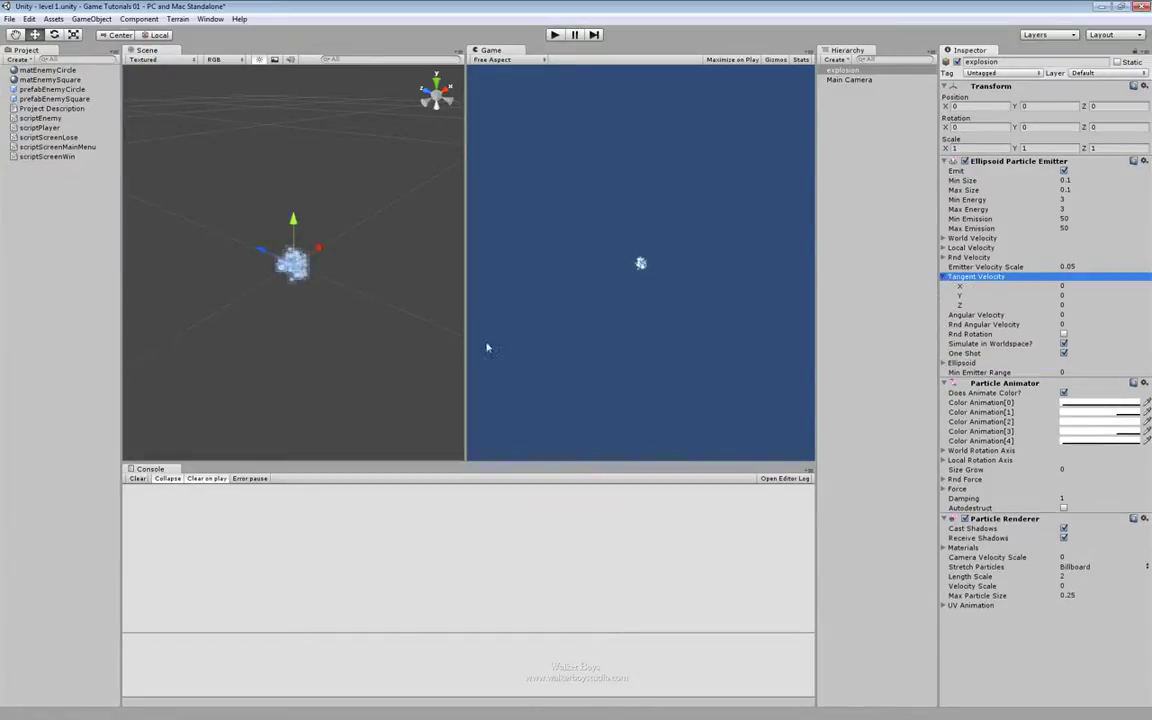
{"action": "left_click_drag", "start_coordinate": [293, 324], "coordinate": [268, 226], "text": "alt"}
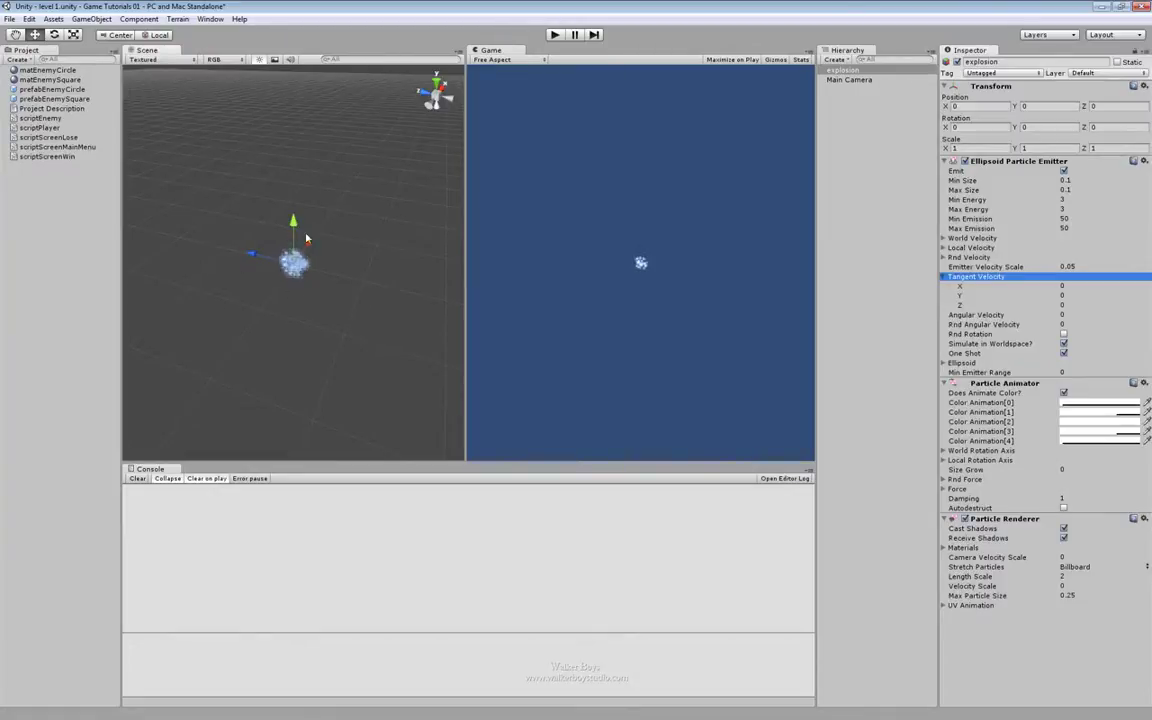
{"action": "mouse_move", "coordinate": [338, 257]}
{"action": "left_mouse_down", "text": "alt"}
{"action": "mouse_move", "coordinate": [366, 298]}
{"action": "mouse_move", "coordinate": [326, 270]}
{"action": "left_mouse_up", "text": "alt"}
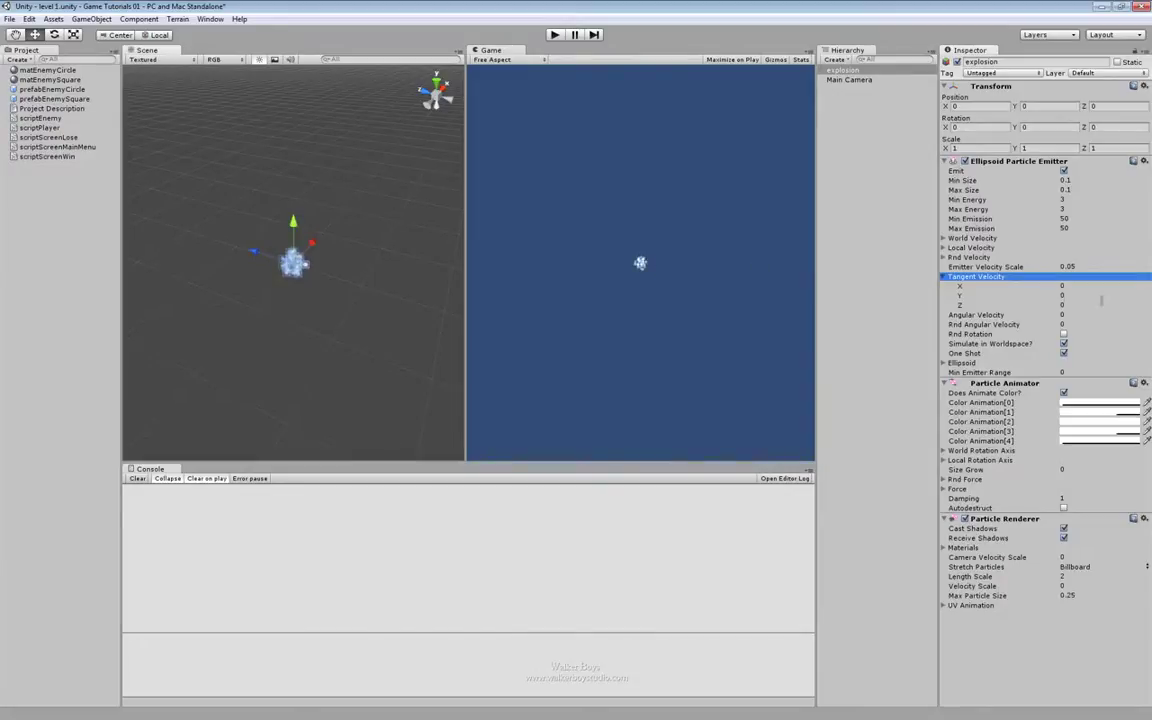
{"action": "left_click", "coordinate": [1090, 285]}
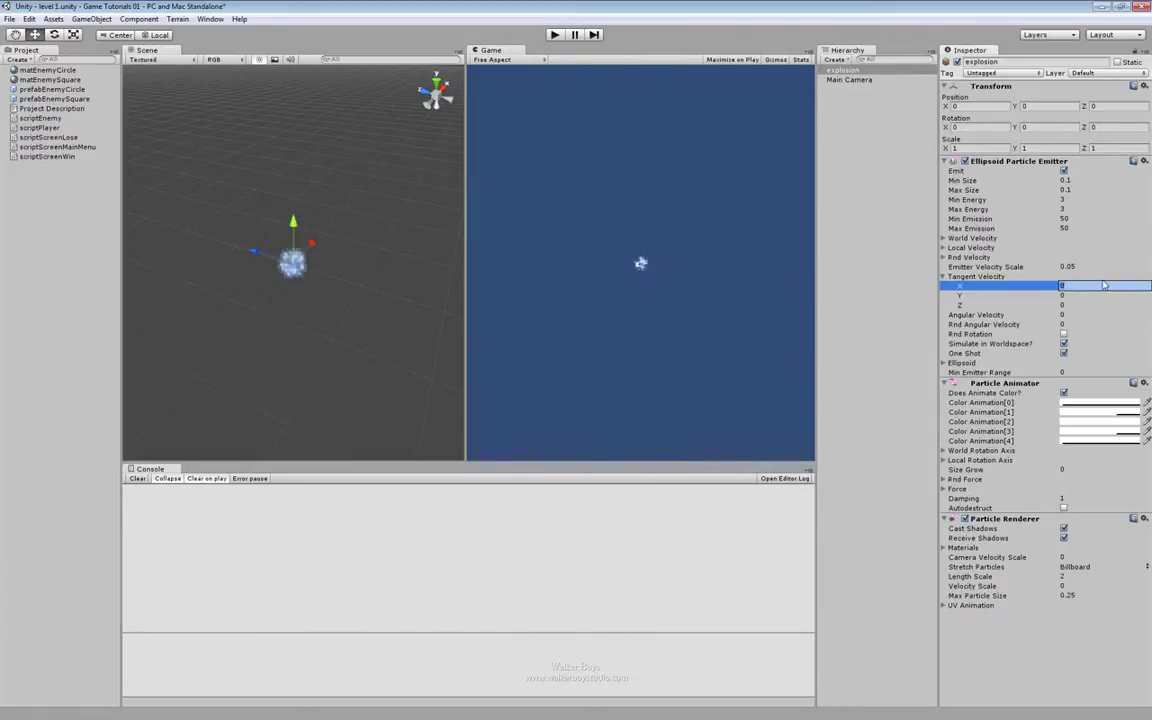
{"action": "type", "text": "2"}
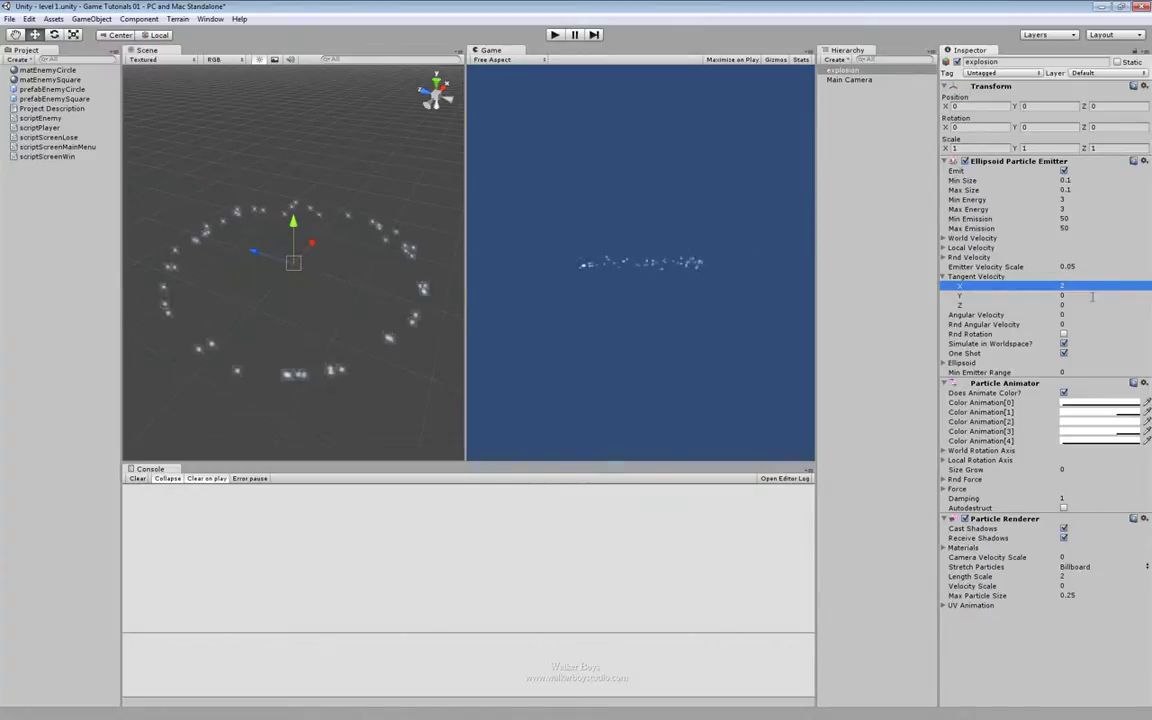
Set the emitter's Tangent Velocity to 2 on the Y and Z axes and view the particle spread
{"action": "left_click_drag", "start_coordinate": [380, 358], "coordinate": [350, 346], "text": "alt"}
{"action": "left_click_drag", "start_coordinate": [241, 216], "coordinate": [345, 338], "text": "alt"}
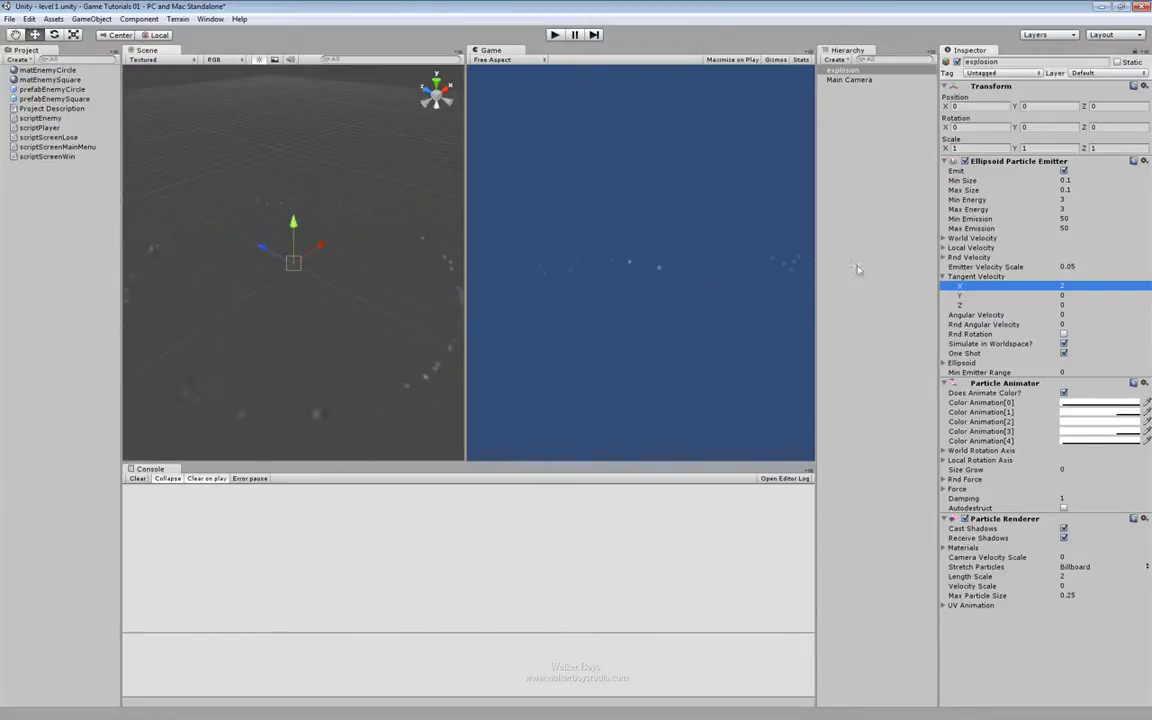
{"action": "left_click", "coordinate": [1090, 295]}
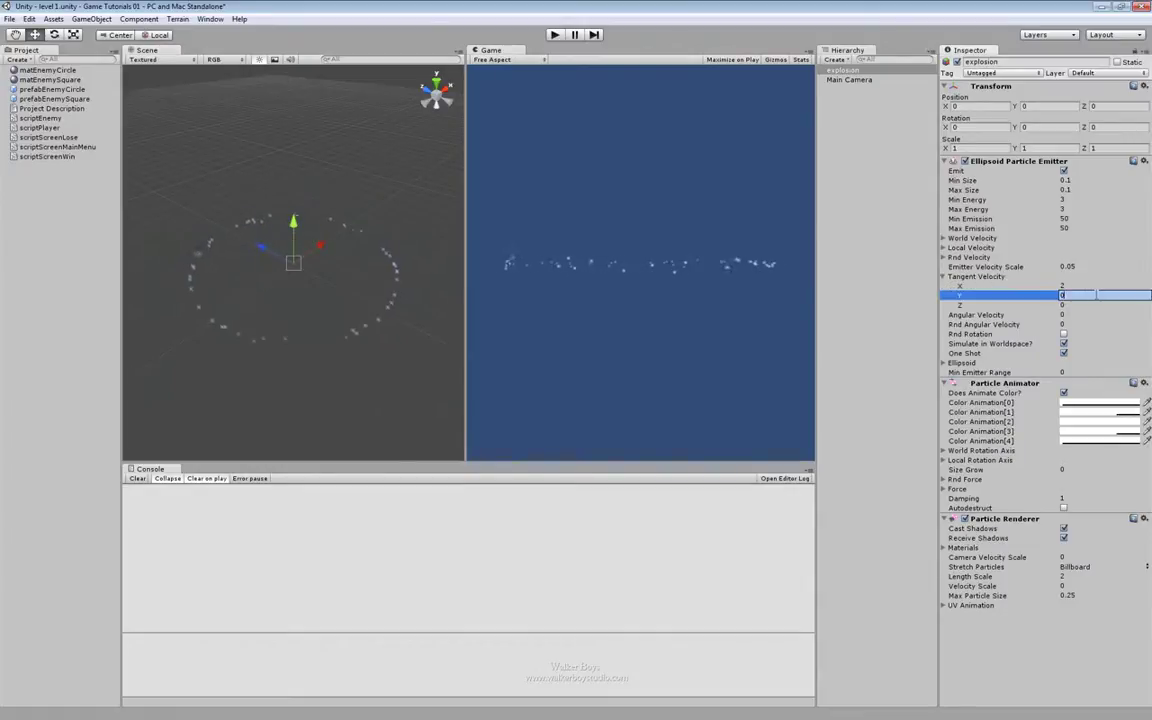
{"action": "type", "text": "2"}
{"action": "key", "text": "Return"}
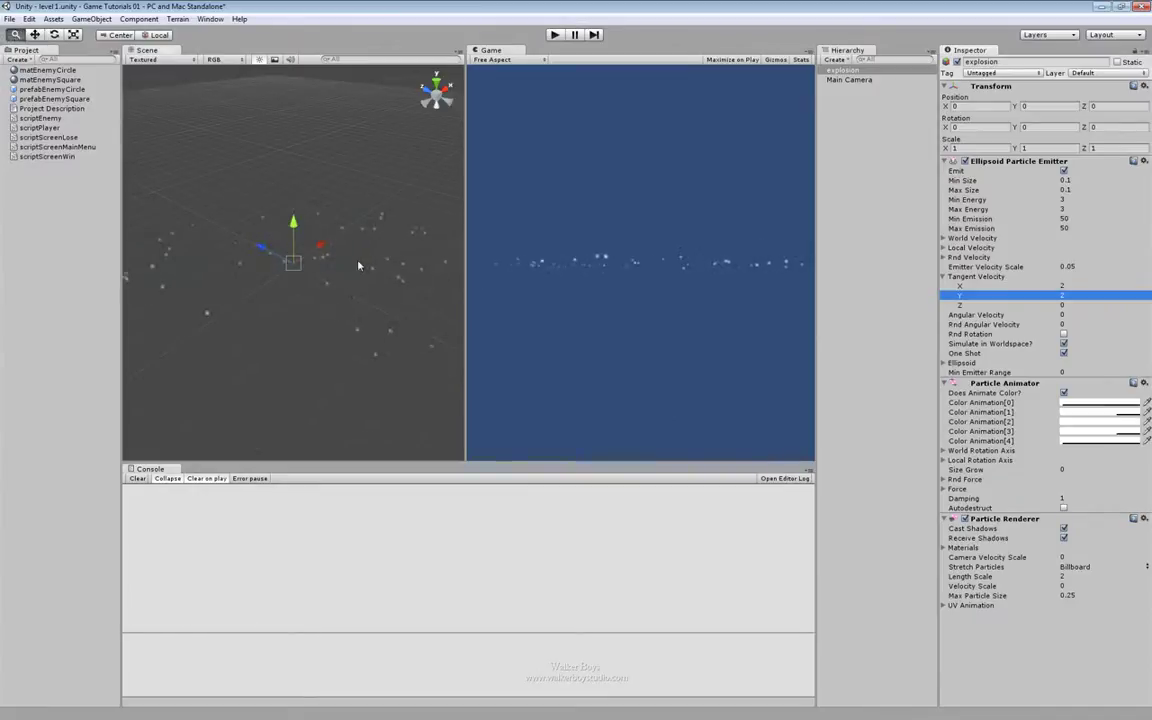
{"action": "scroll", "coordinate": [357, 285], "scroll_direction": "up", "scroll_amount": 2, "text": "alt"}
{"action": "left_click_drag", "start_coordinate": [347, 338], "coordinate": [332, 221], "text": "alt"}
{"action": "key", "text": "Tab"}
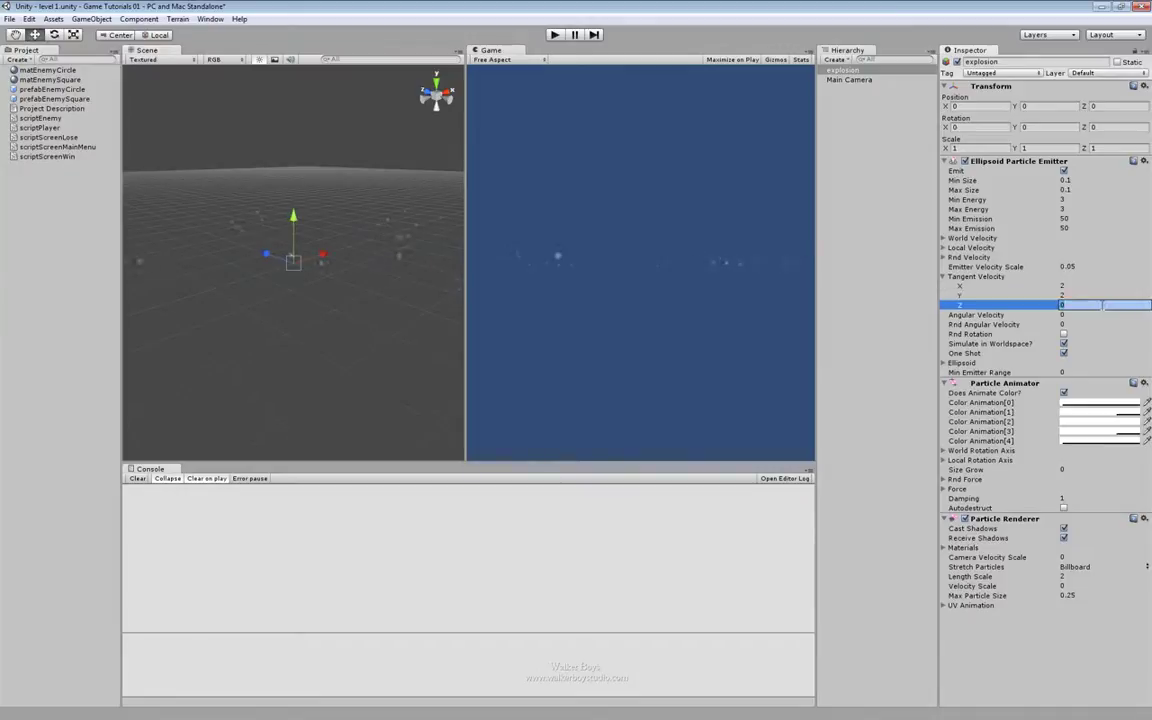
{"action": "type", "text": "2"}
{"action": "key", "text": "Return"}
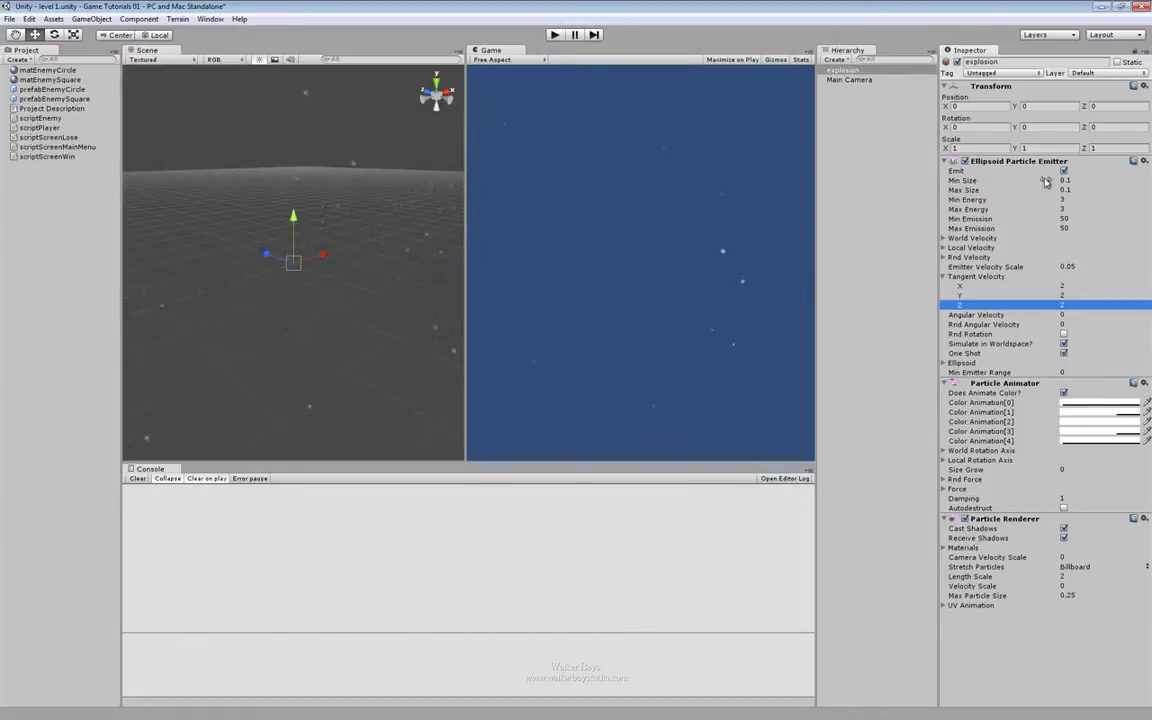
Try a particle Min Size of 0.5 and Max Size of 1.5 on the emitter
{"action": "left_click", "coordinate": [1083, 180]}
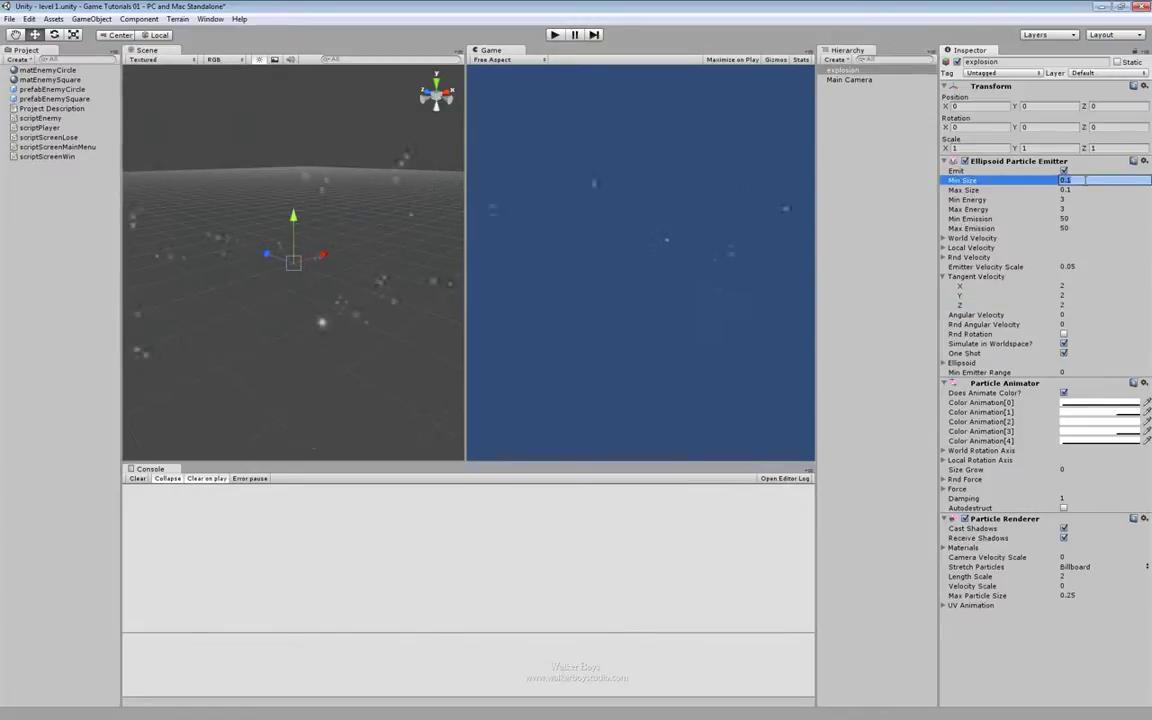
{"action": "key", "text": "Tab"}
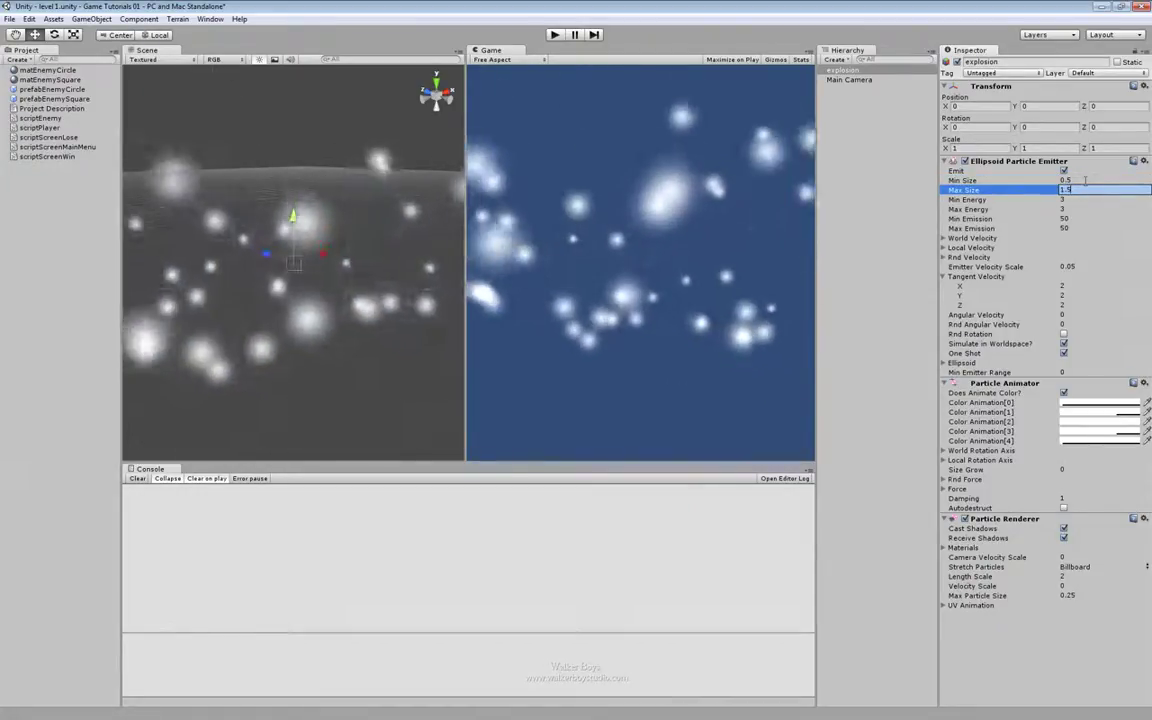
{"action": "key", "text": "Return"}
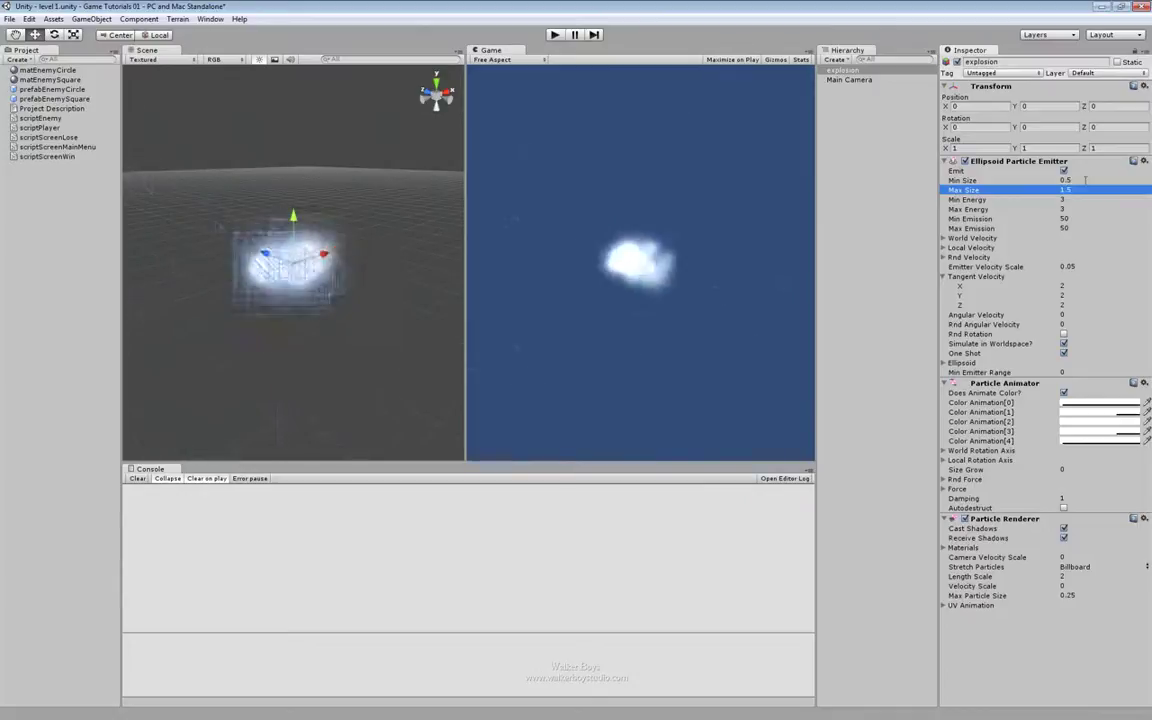
Set the emitter's Min Size to 0.2 and Max Size to 0.75
{"action": "left_click", "coordinate": [1085, 180]}
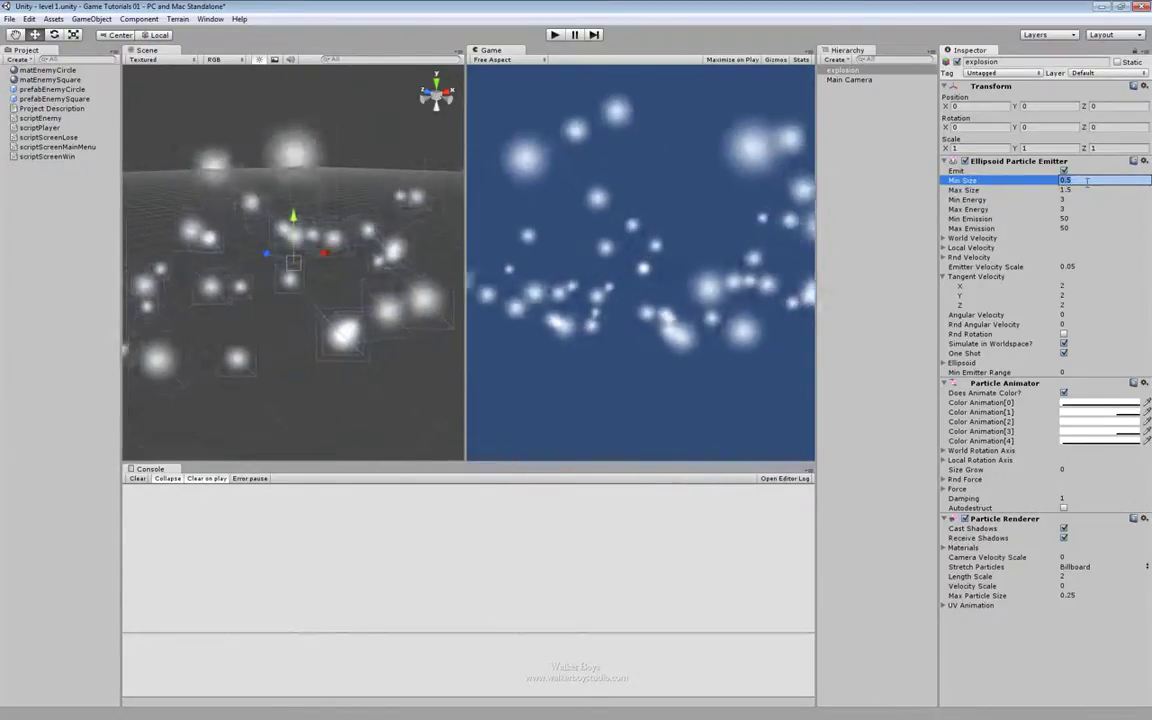
{"action": "type", "text": "0.2"}
{"action": "key", "text": "Tab"}
{"action": "type", "text": "1"}
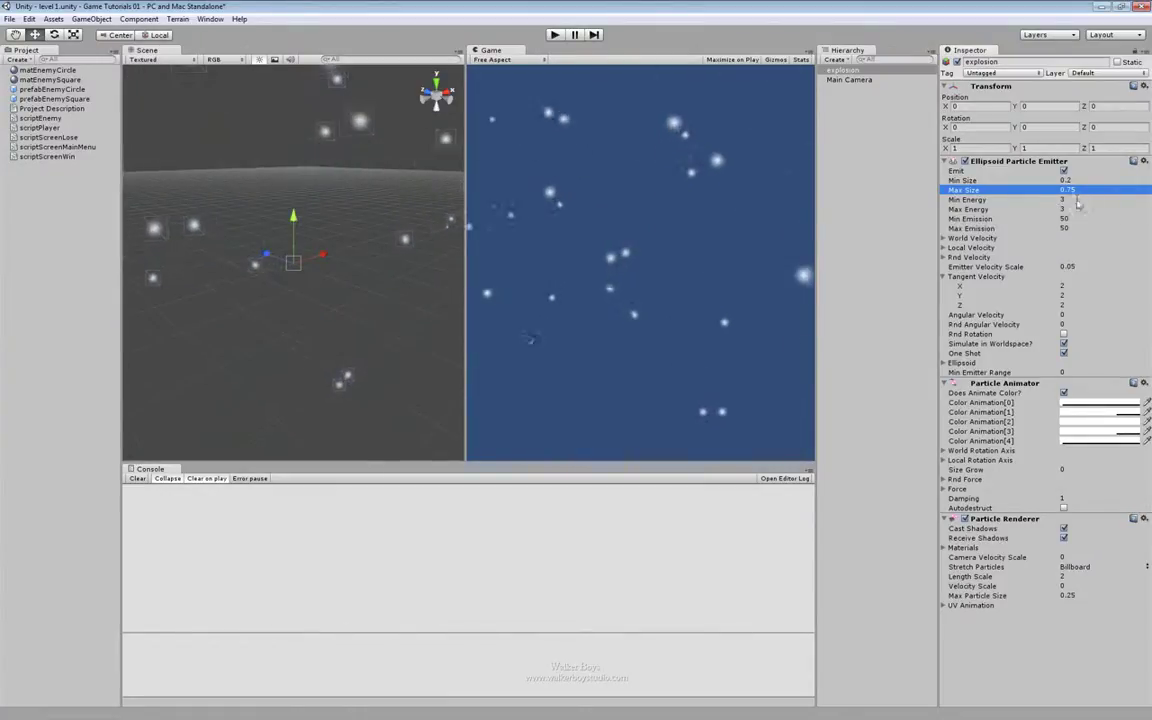
Try a Min Energy of 0.75 and a Max Energy of 1.5 for the particles
{"action": "key", "text": "Tab"}
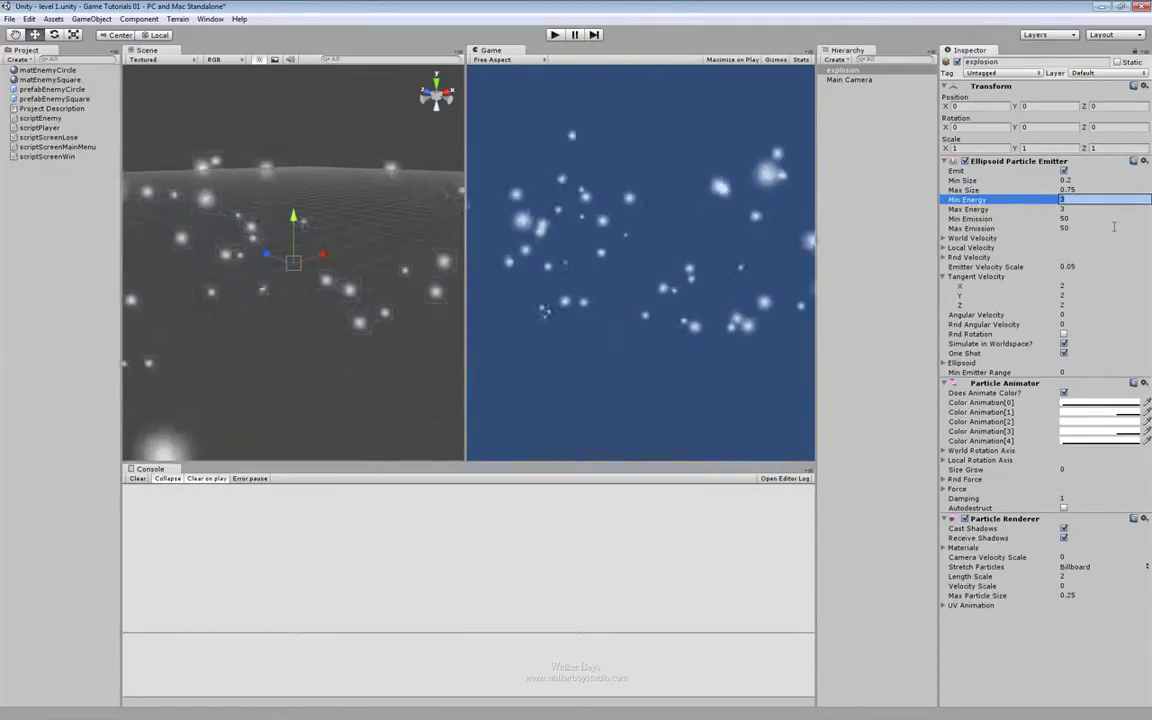
{"action": "type", "text": "1.75"}
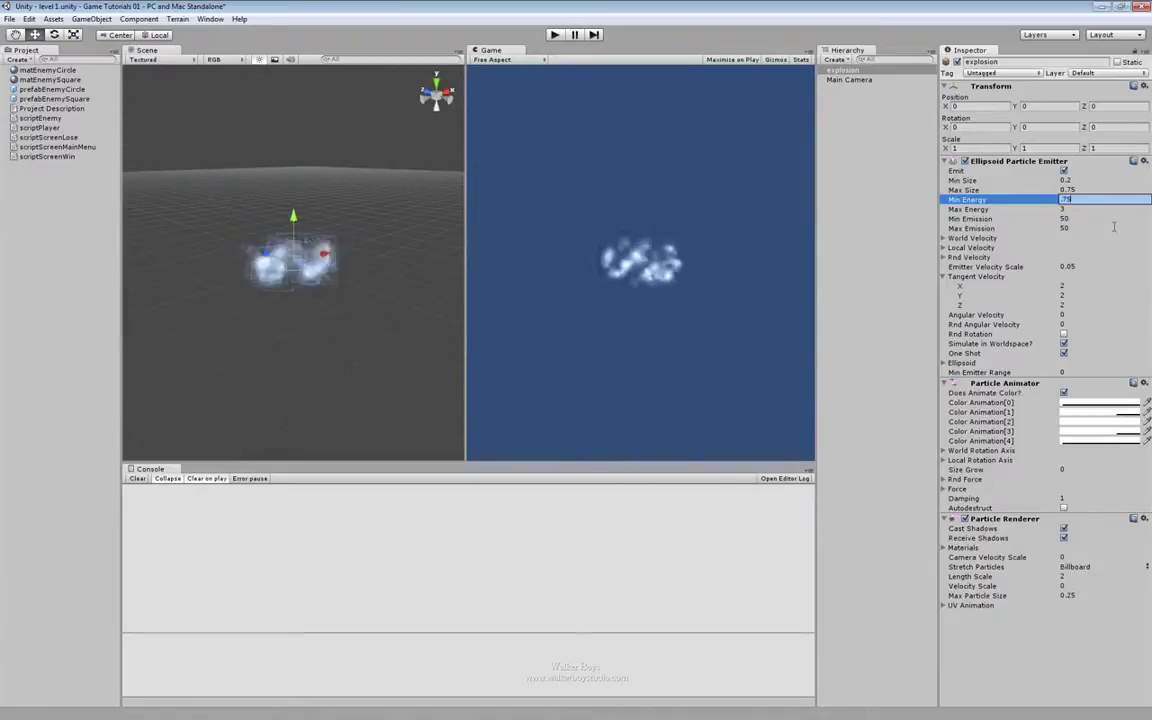
{"action": "key", "text": "Tab"}
{"action": "type", "text": "1.5"}
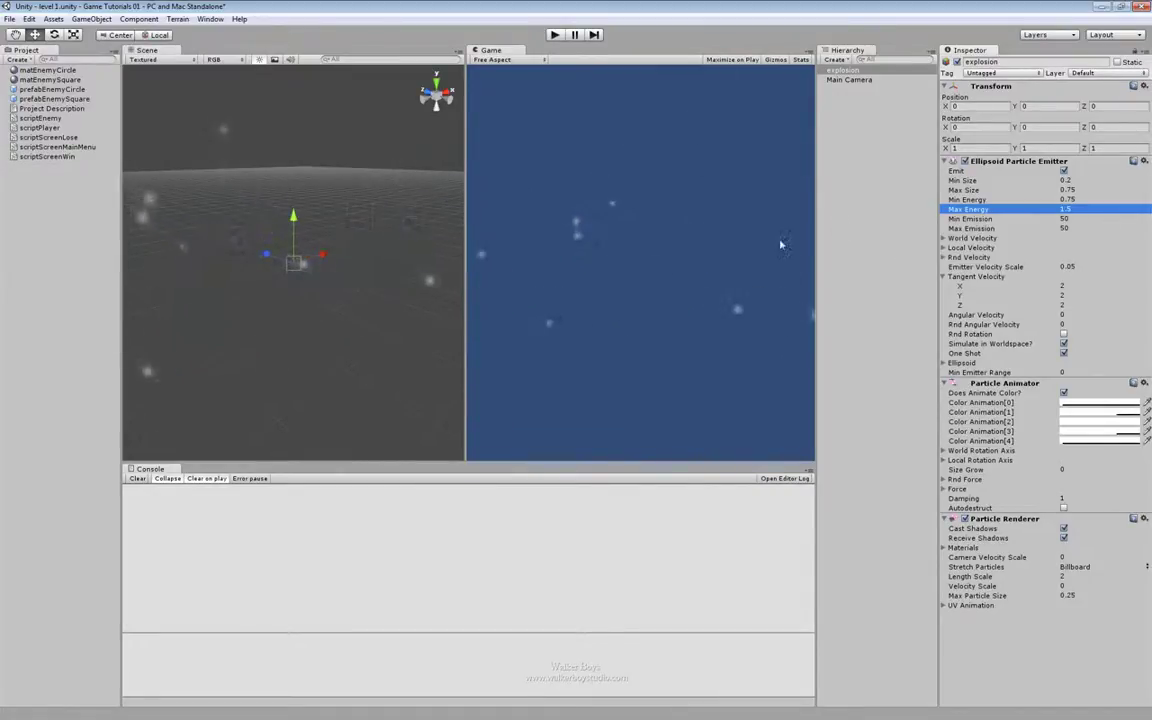
Set the emitter's Max Energy to 1 and Min Energy to 0.5
{"action": "left_click", "coordinate": [1106, 209]}
{"action": "type", "text": "1"}
{"action": "key", "text": "Return"}
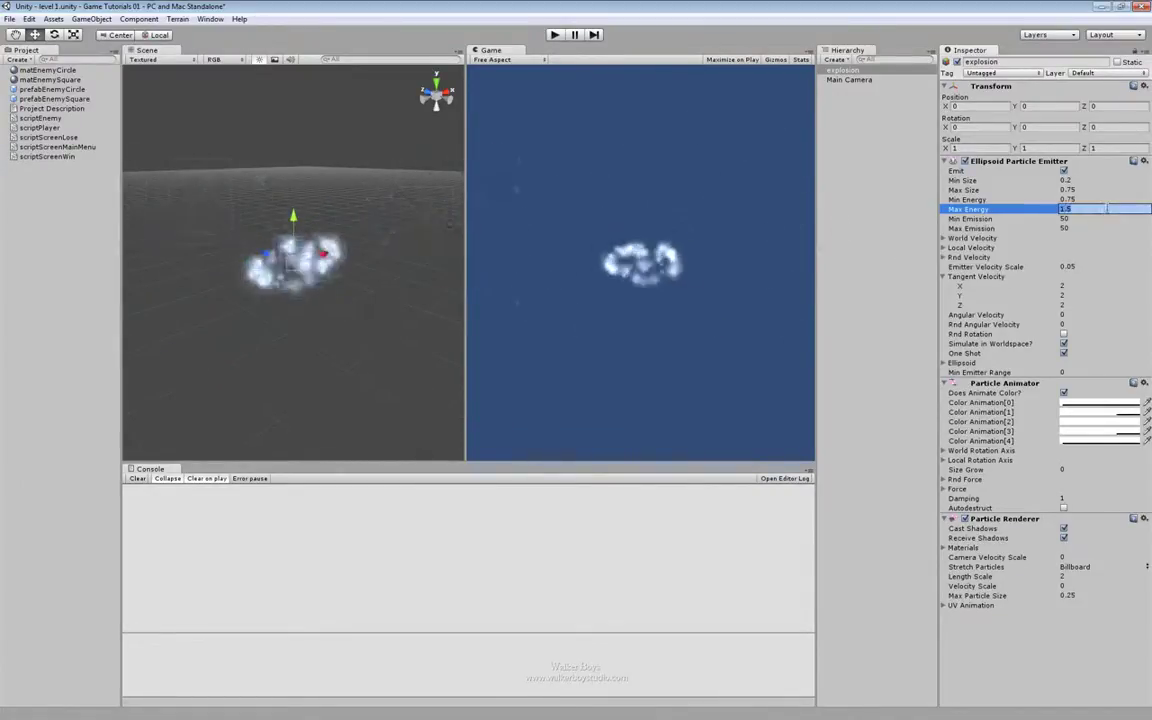
{"action": "left_click", "coordinate": [1097, 200]}
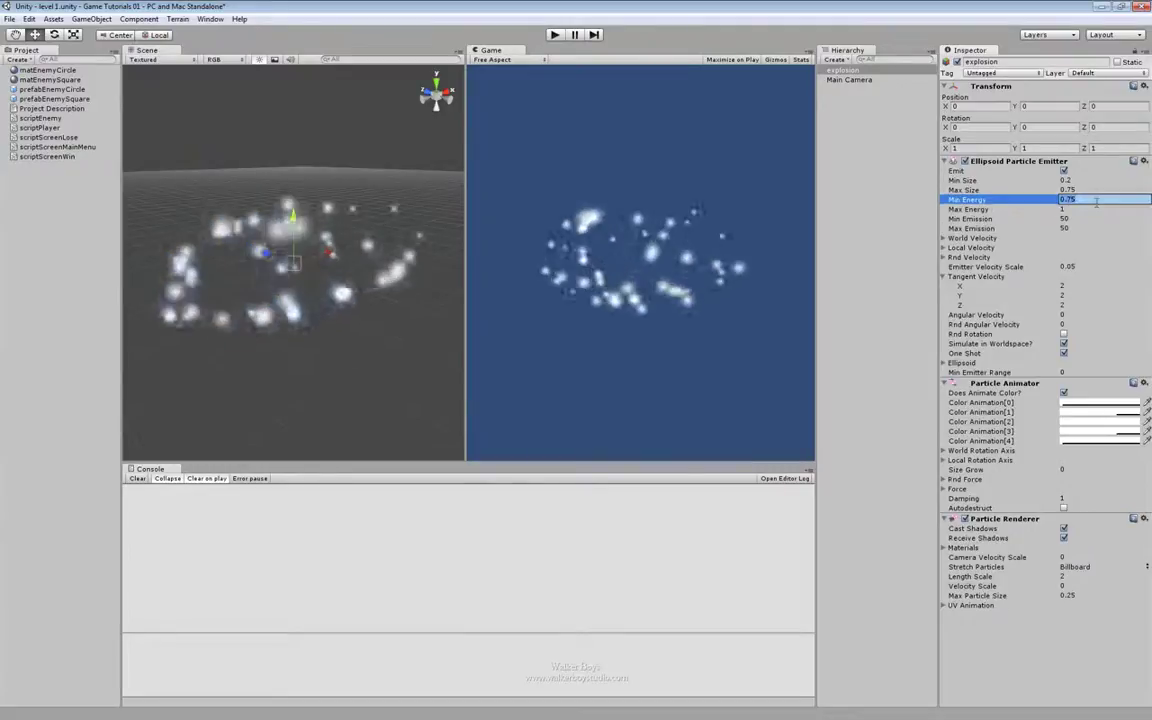
{"action": "type", "text": "0.5"}
{"action": "key", "text": "Return"}
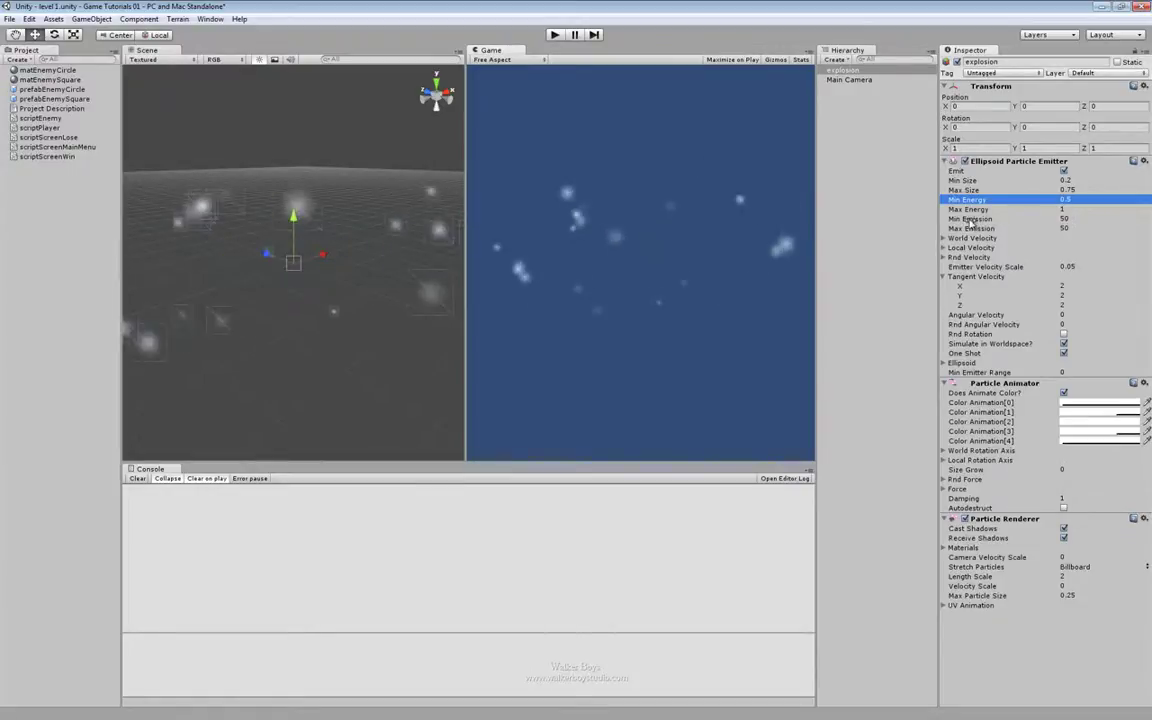
Set the emitter's Min Emission to 15 and Max Emission to 30
{"action": "left_click", "coordinate": [1098, 220]}
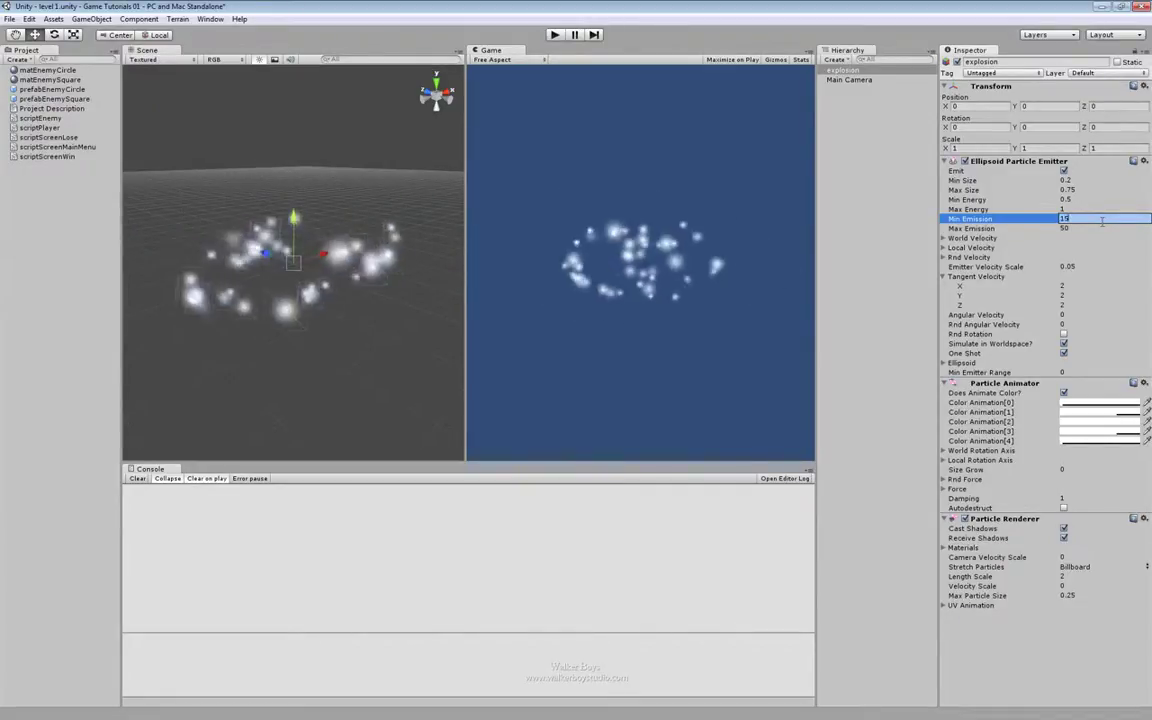
{"action": "key", "text": "Tab"}
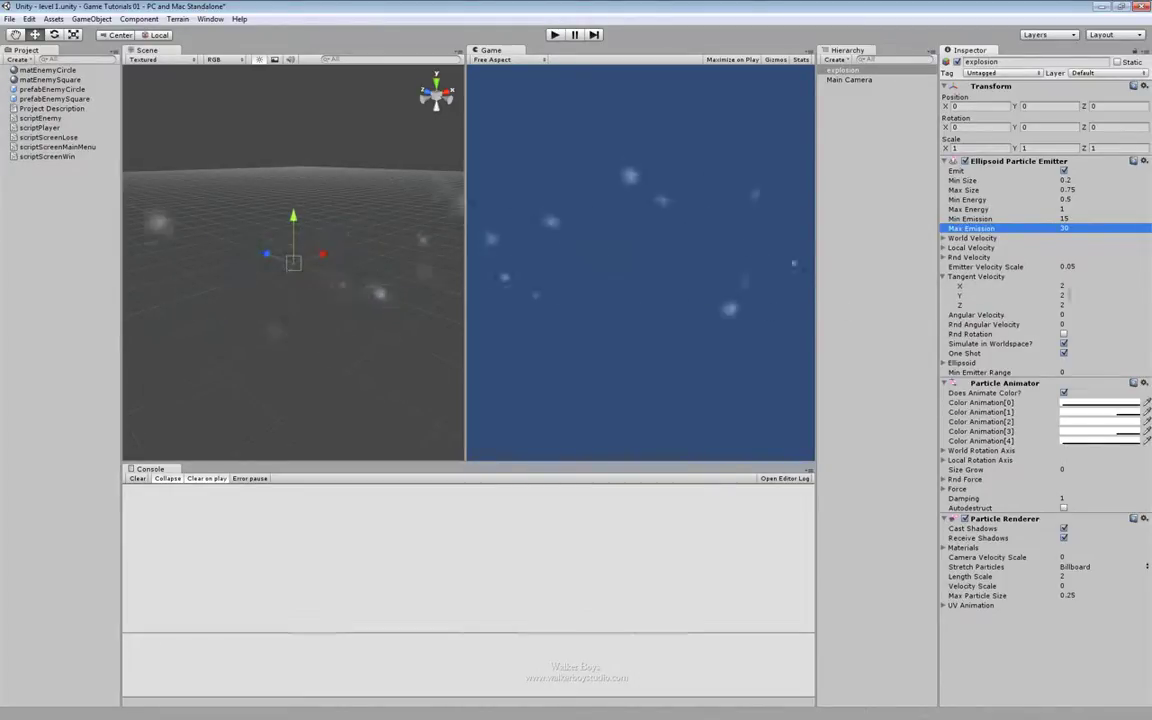
Set the emitter's Tangent Velocity Y to 2.5 and enable Rnd Rotation
{"action": "left_click", "coordinate": [1090, 295]}
{"action": "key", "text": "Return"}
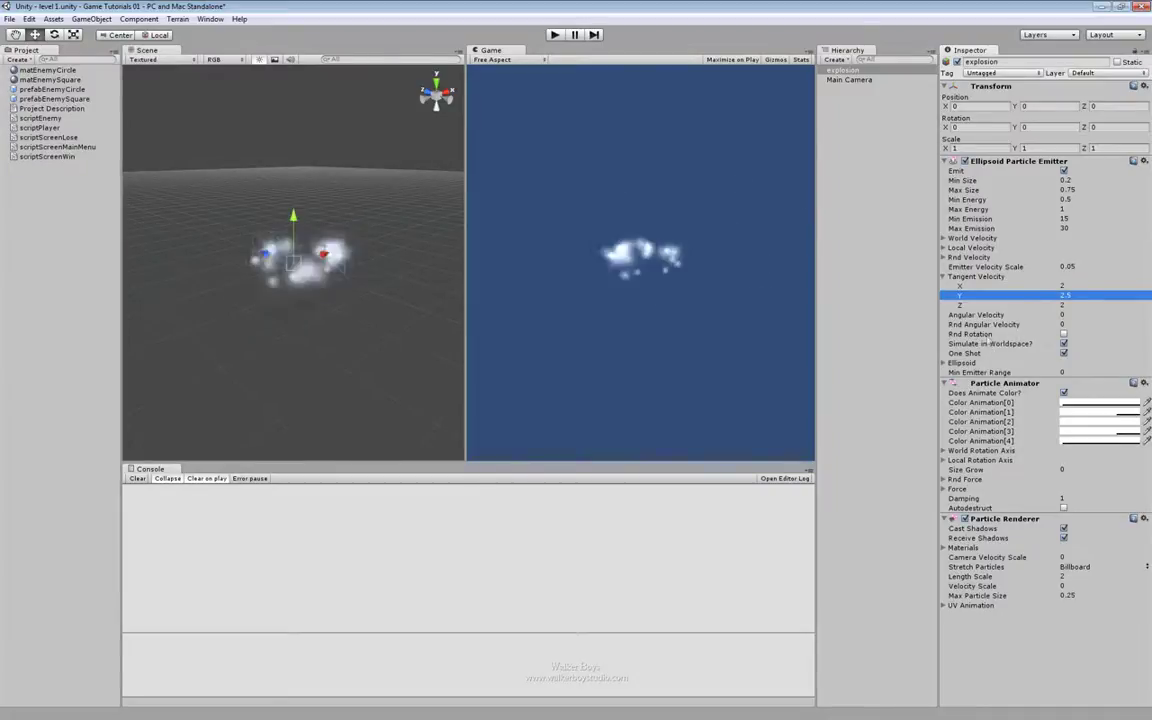
{"action": "left_click", "coordinate": [1063, 334]}
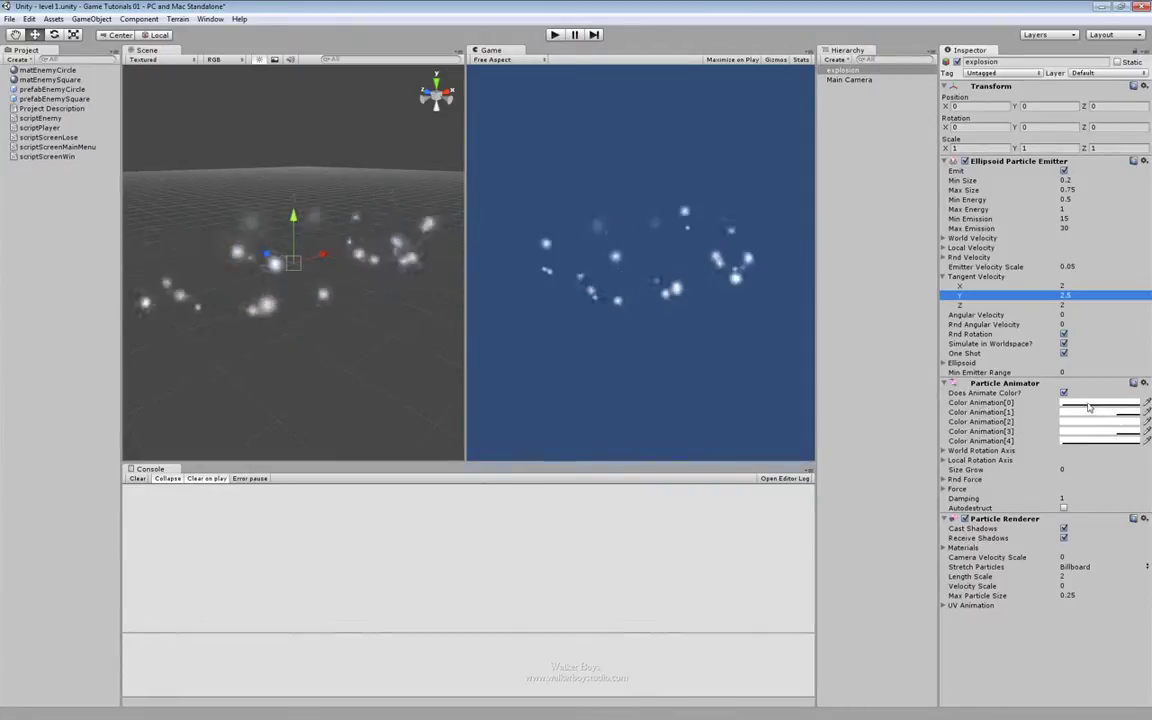
Set Color Animation[0] of the Particle Animator to a bright yellow-green, about R 205, G 255, B 0
{"action": "left_click", "coordinate": [1090, 404]}
{"action": "left_click_drag", "start_coordinate": [572, 265], "coordinate": [854, 265]}
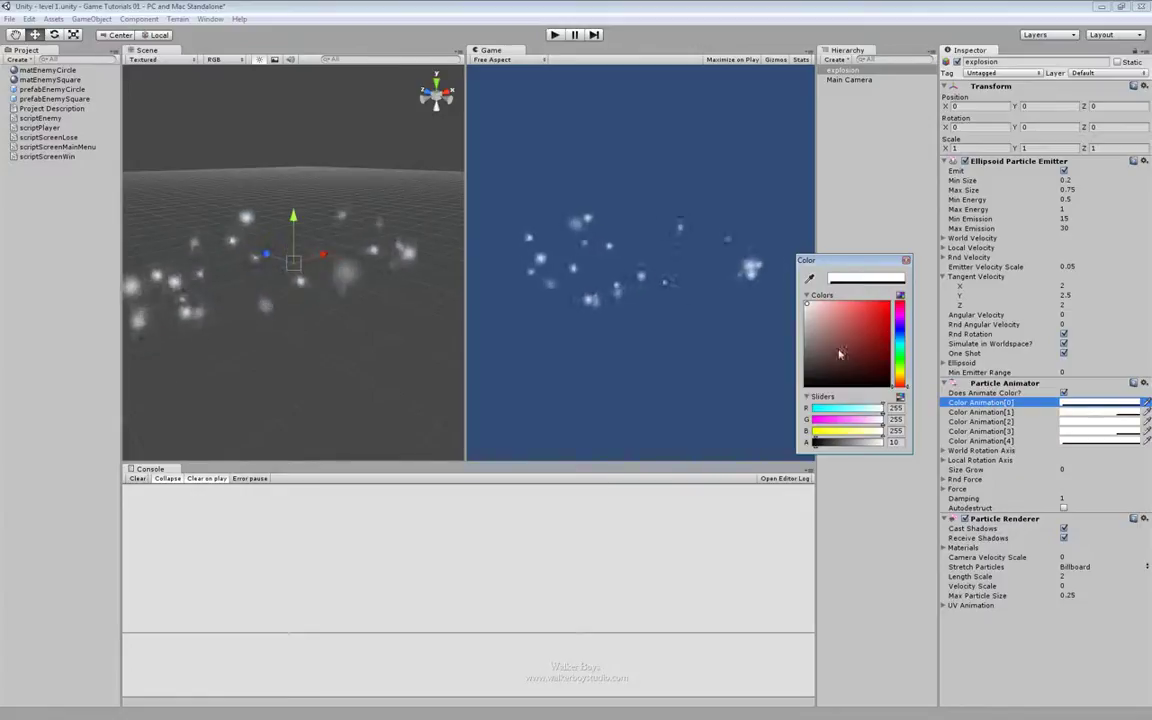
{"action": "left_click", "coordinate": [903, 366]}
{"action": "left_click_drag", "start_coordinate": [904, 366], "coordinate": [905, 373]}
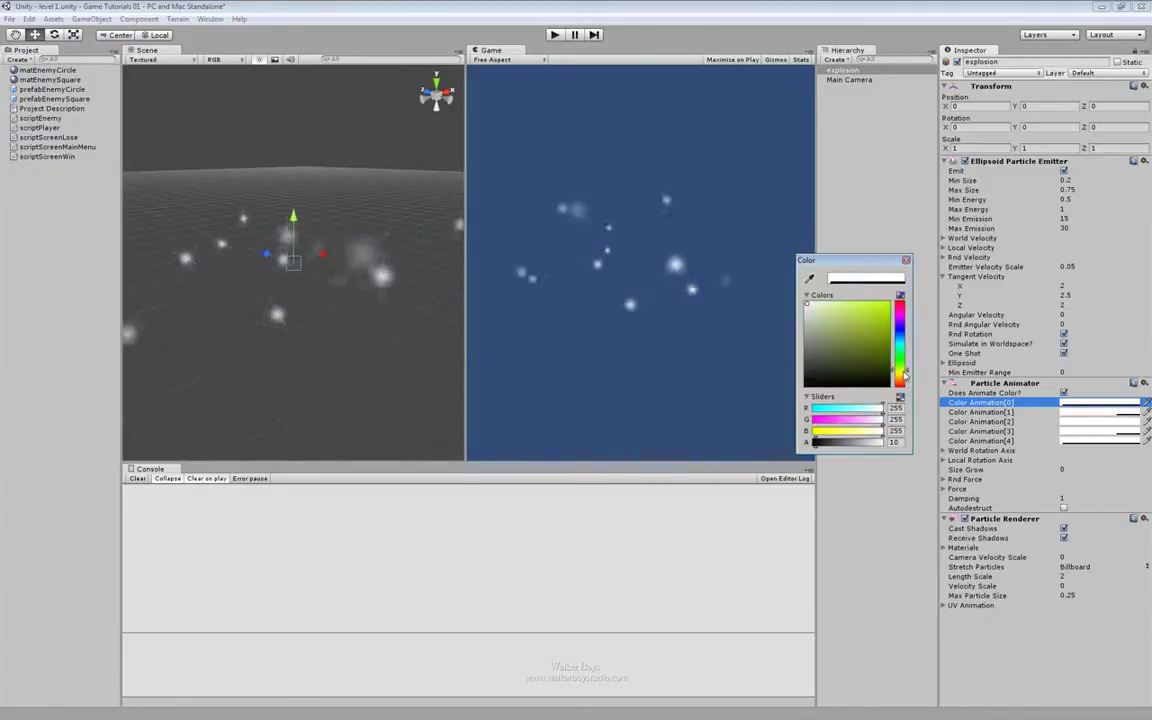
{"action": "left_click", "coordinate": [890, 303]}
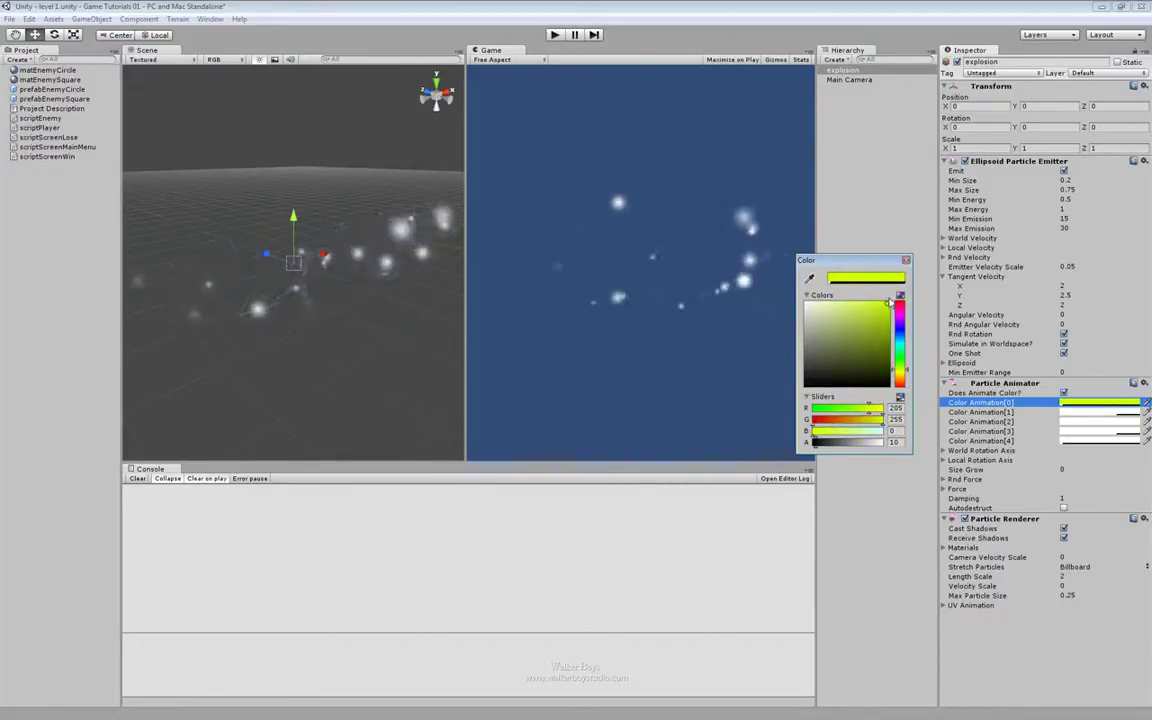
Set Color Animation[1] of the Particle Animator to a golden orange, about R 247, G 203, B 0
{"action": "left_click", "coordinate": [1067, 413]}
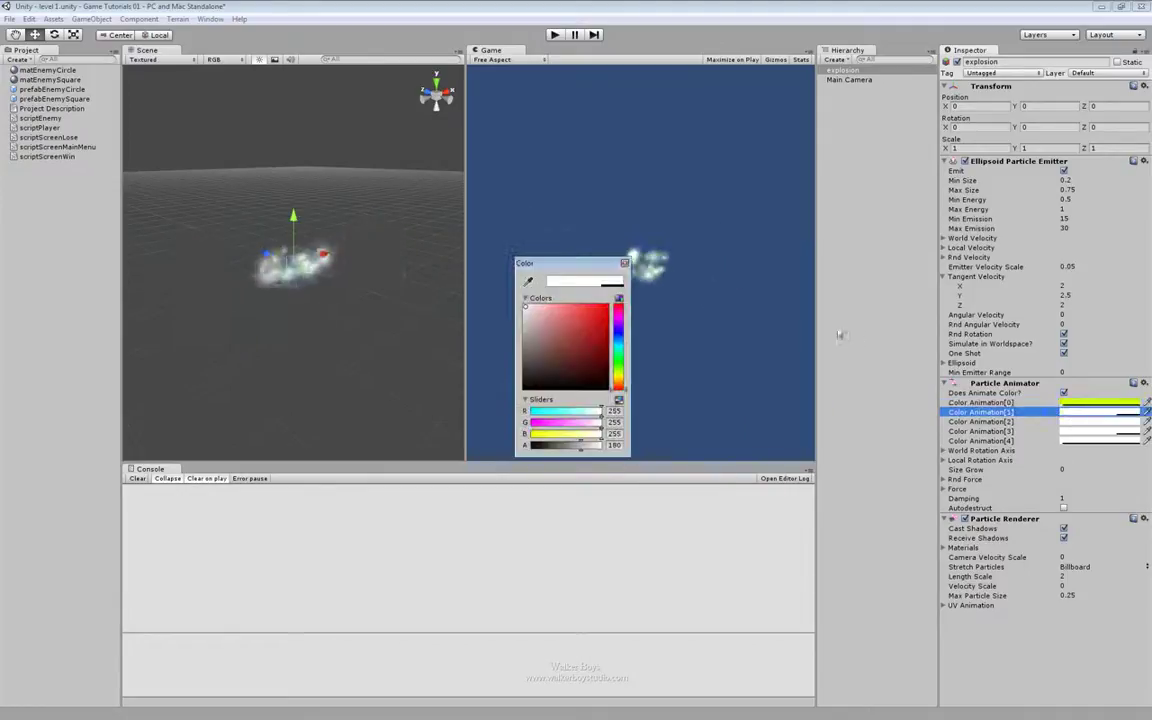
{"action": "left_click", "coordinate": [608, 307]}
{"action": "left_click_drag", "start_coordinate": [626, 384], "coordinate": [625, 381]}
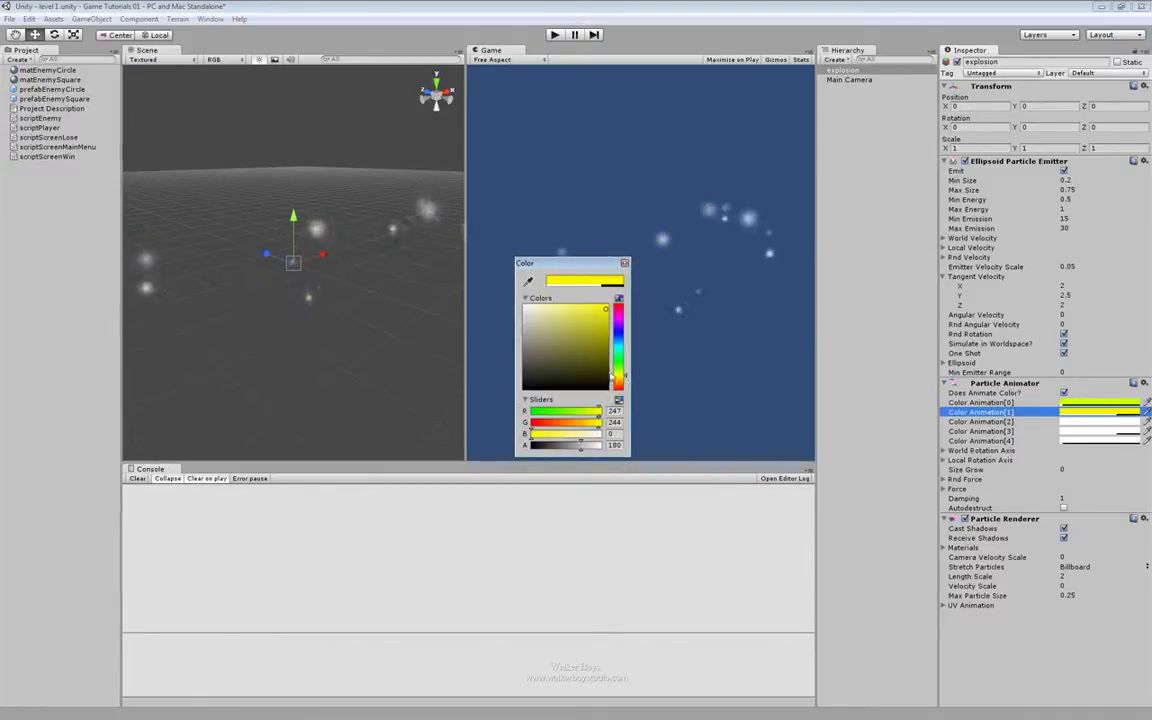
{"action": "left_click", "coordinate": [622, 384]}
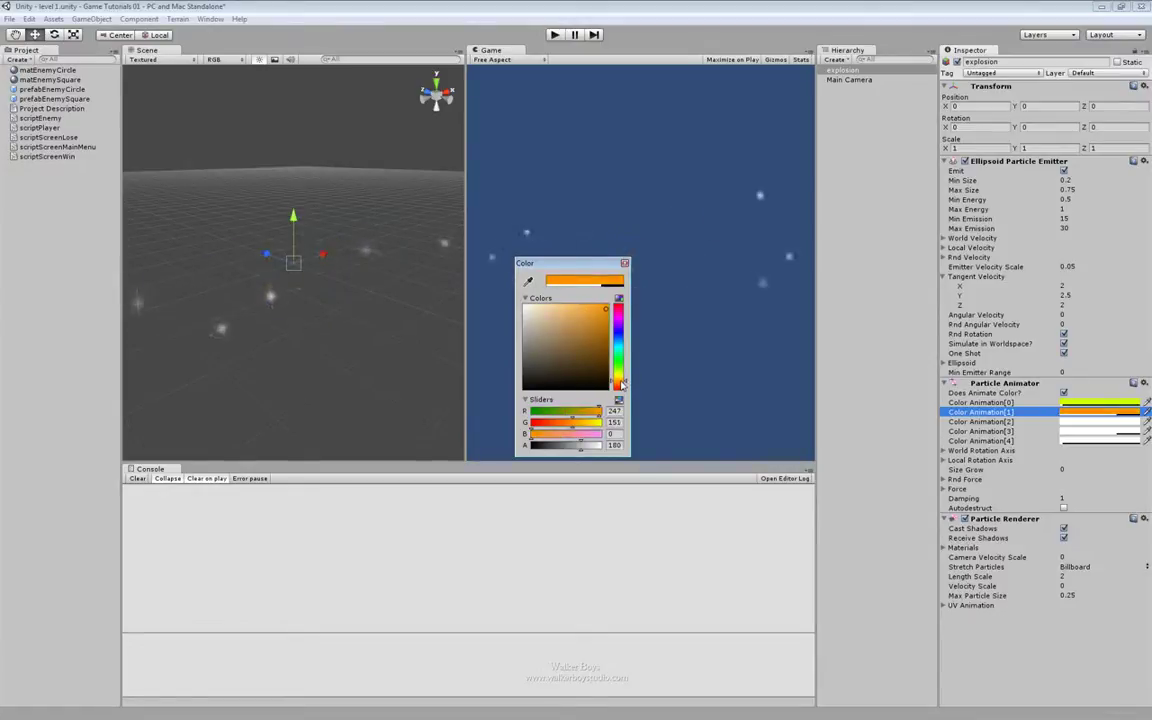
{"action": "left_click_drag", "start_coordinate": [622, 384], "coordinate": [622, 381]}
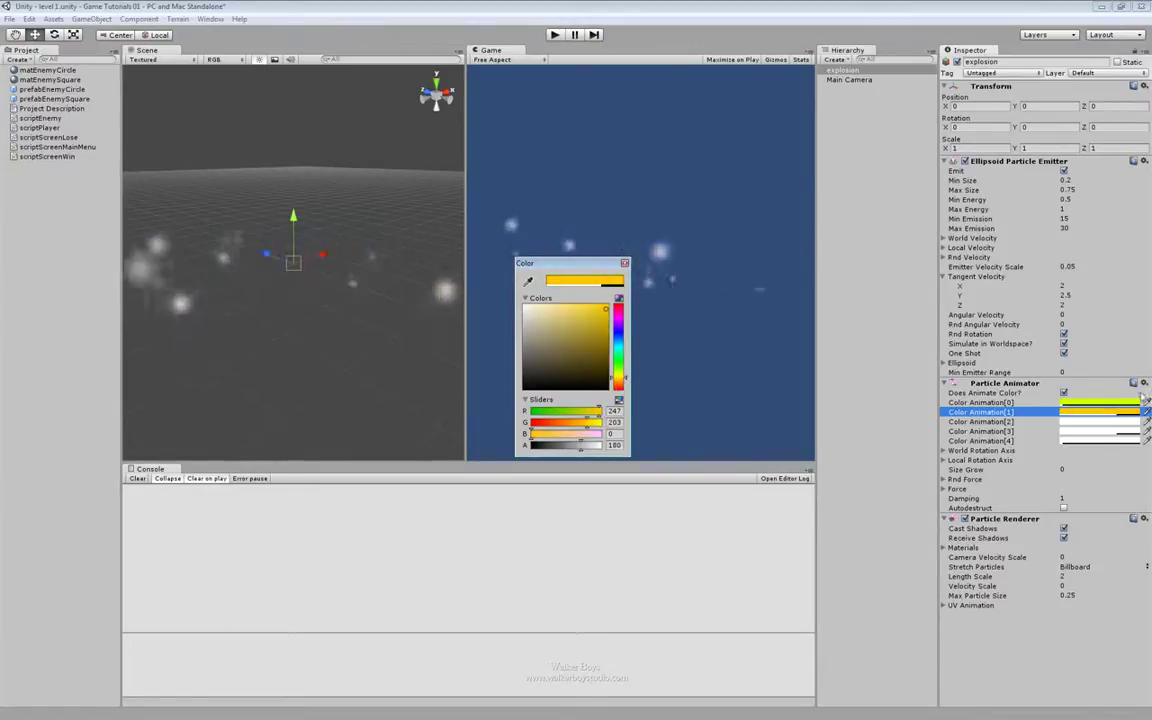
Set Color Animation[2] to light orange, about R 255, G 190, B 88, and Color Animation[3] to red, about R 255, G 57, B 57
{"action": "left_click", "coordinate": [1089, 425]}
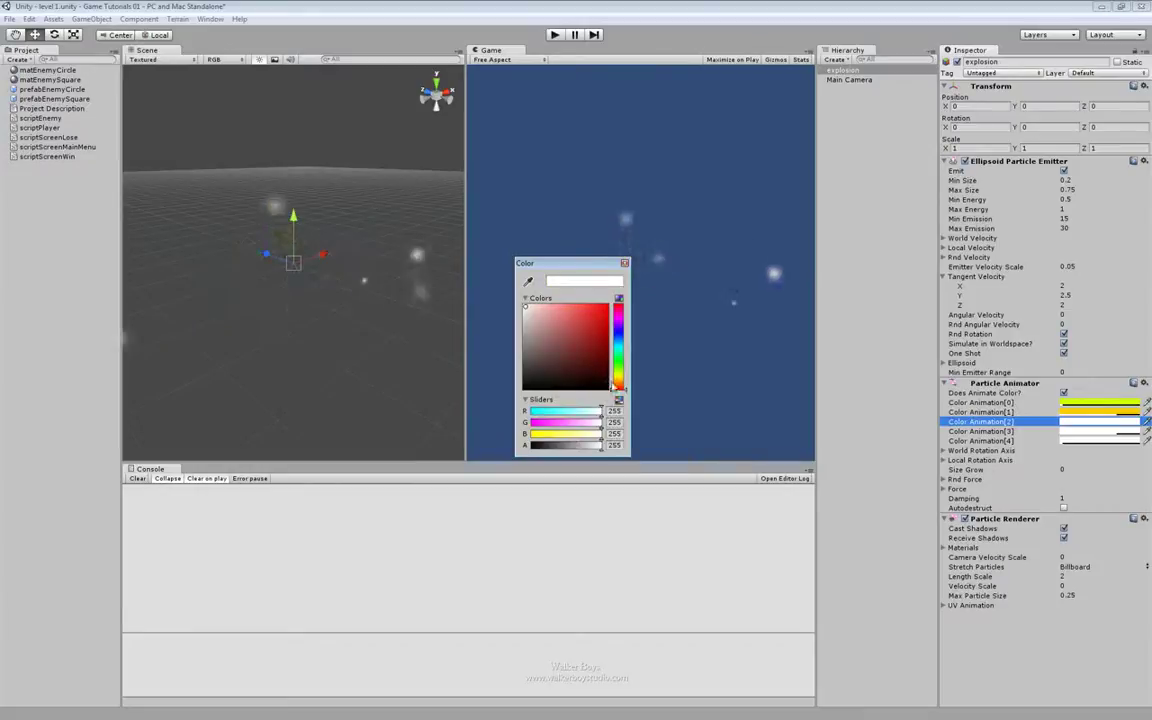
{"action": "left_click", "coordinate": [617, 386]}
{"action": "left_click", "coordinate": [578, 306]}
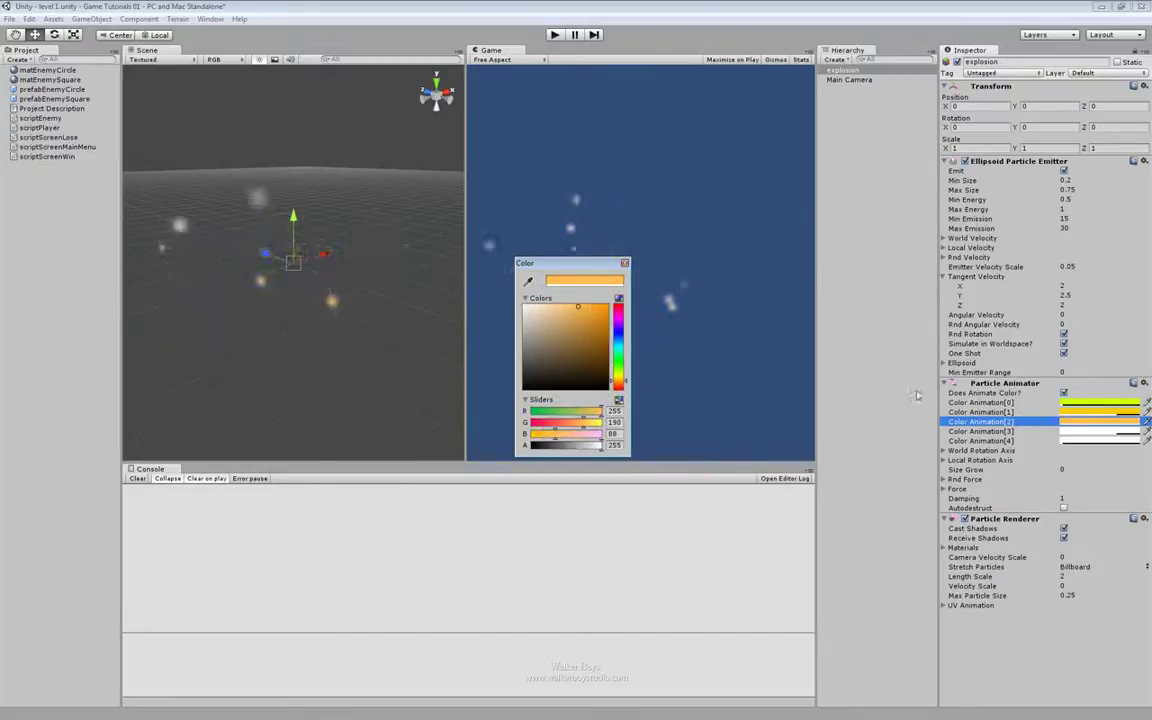
{"action": "left_click", "coordinate": [1071, 432]}
{"action": "left_click", "coordinate": [587, 306]}
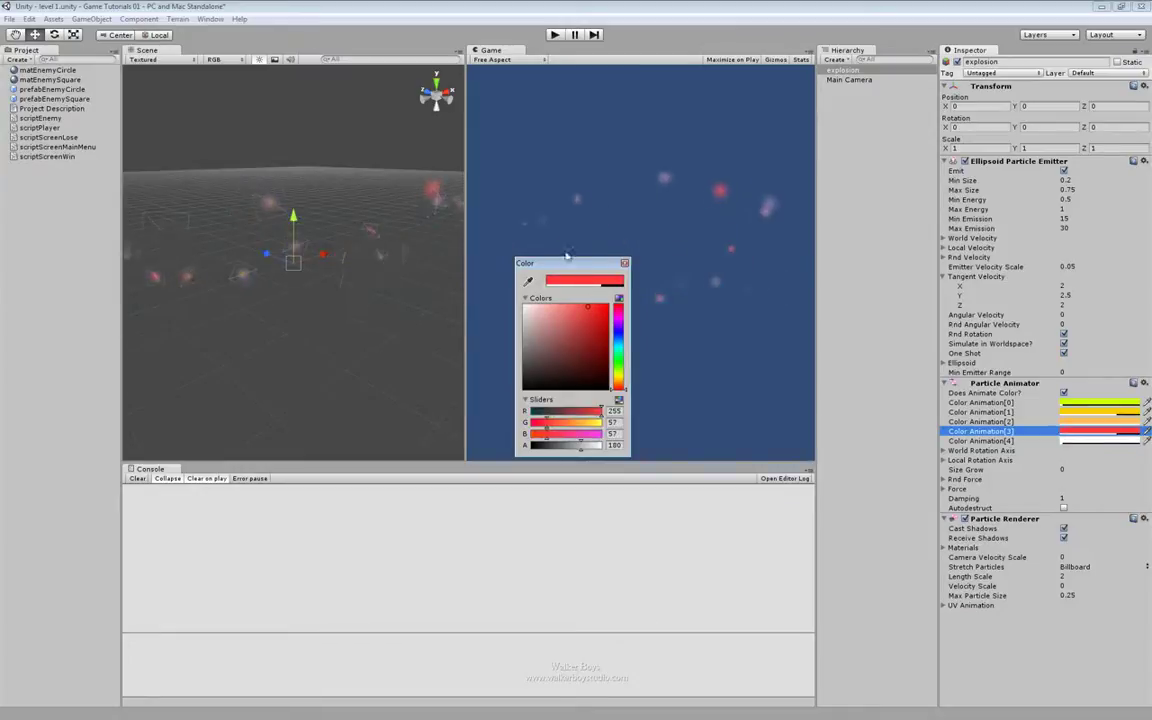
Set Color Animation[4] of the Particle Animator to a light grey, about R 192, G 192, B 192
{"action": "left_click", "coordinate": [1068, 441]}
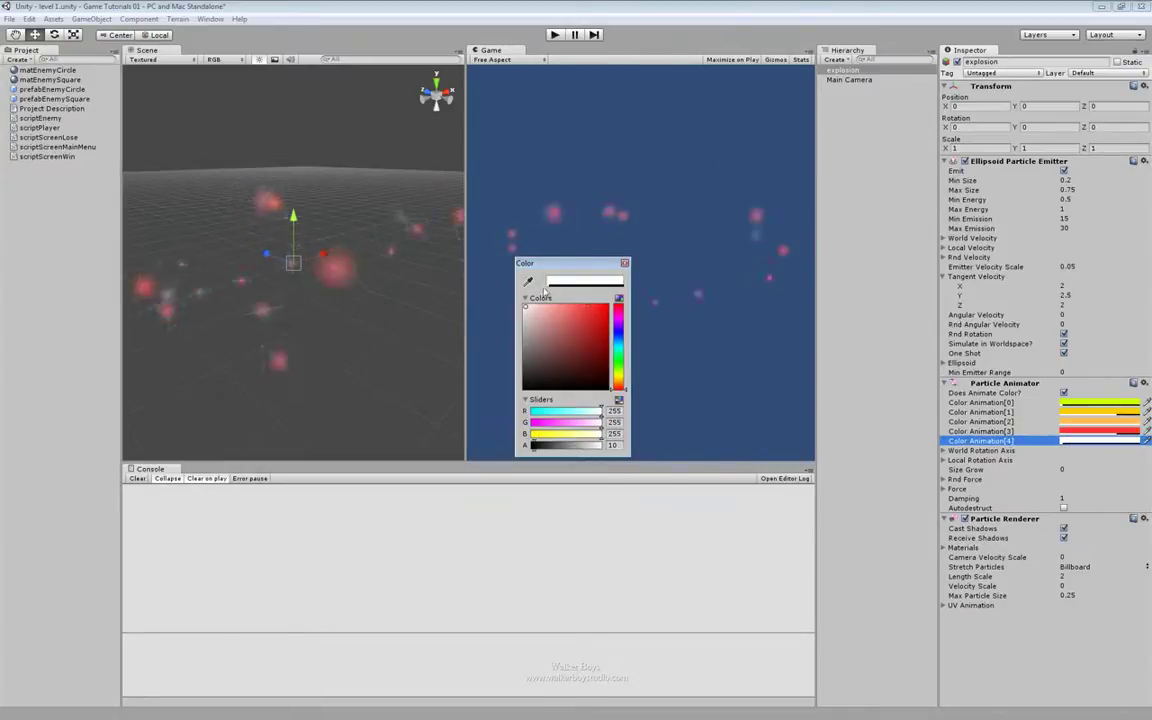
{"action": "left_click", "coordinate": [607, 304]}
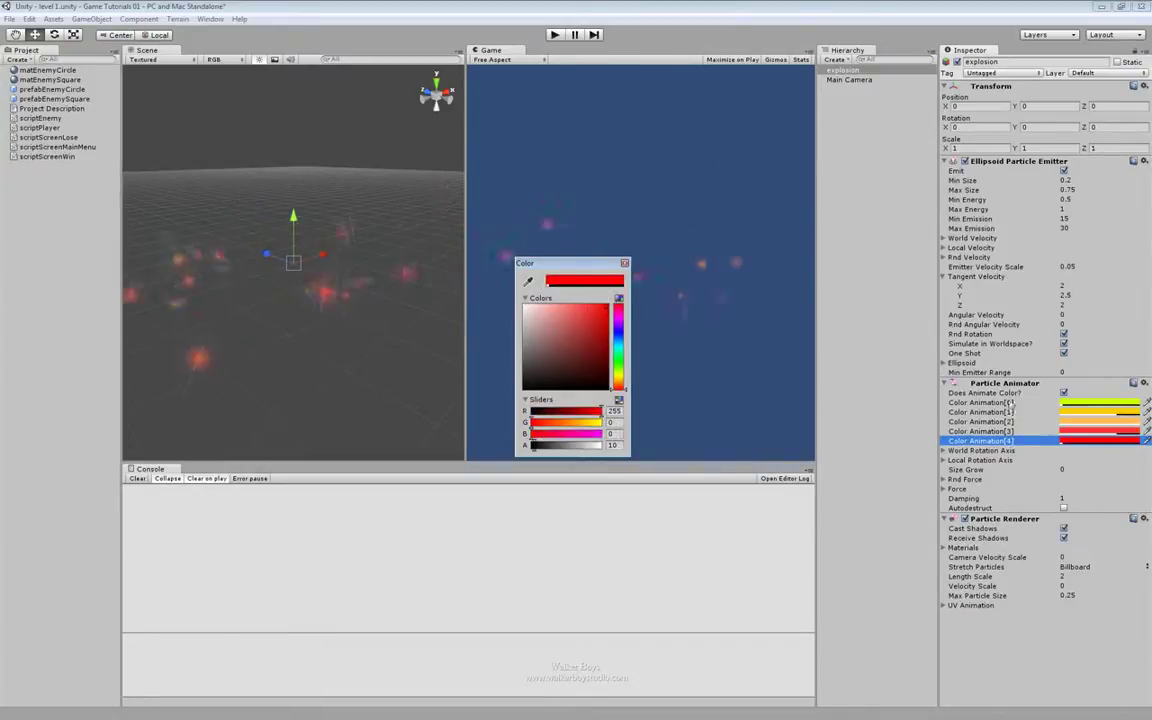
{"action": "left_click", "coordinate": [525, 330]}
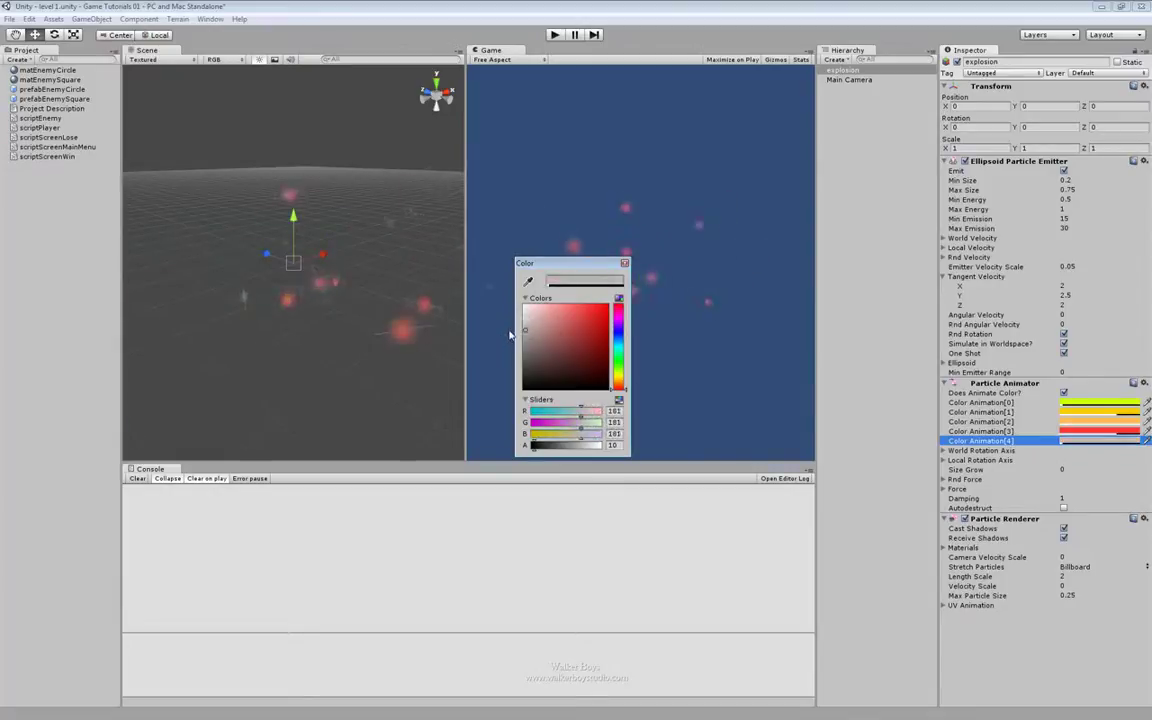
{"action": "left_click_drag", "start_coordinate": [510, 335], "coordinate": [505, 331]}
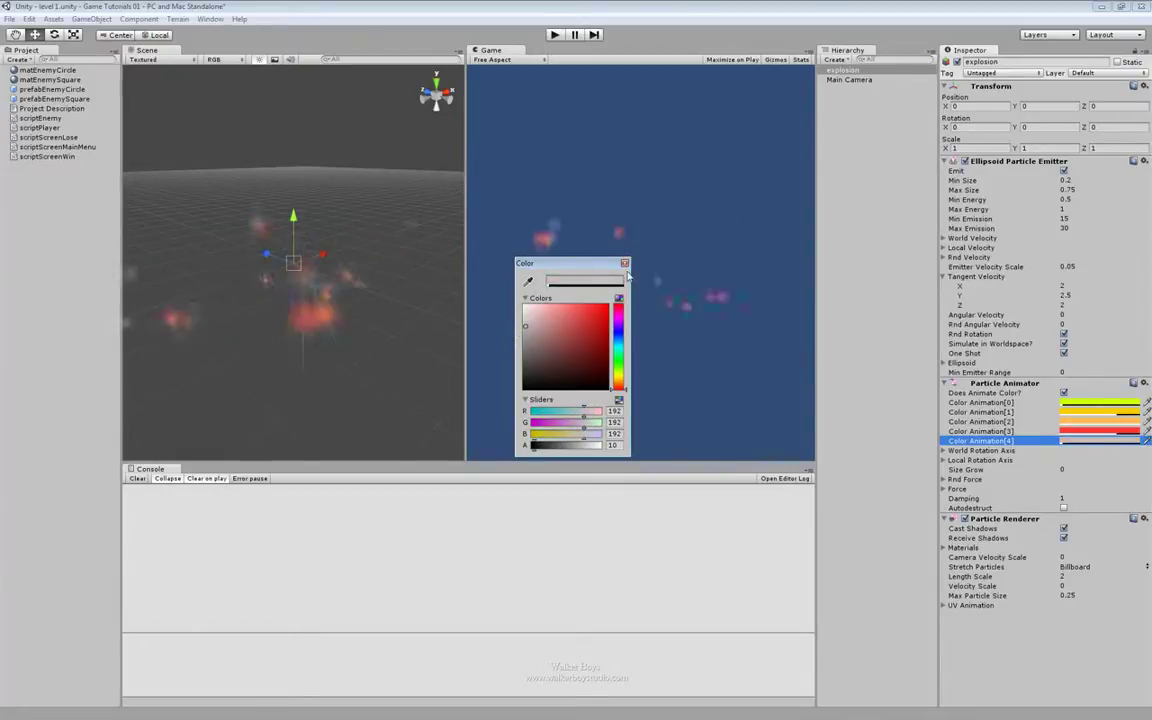
{"action": "left_click", "coordinate": [798, 377]}
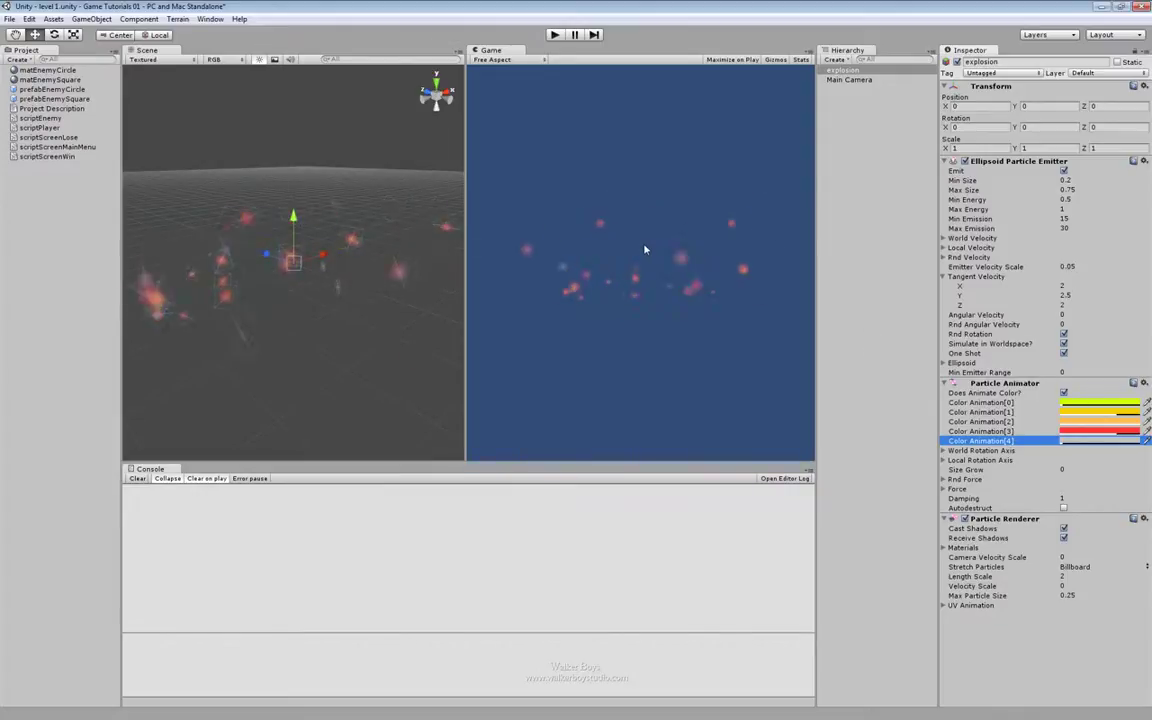
Raise the alpha of Color Animation[0] to about 29
{"action": "left_click", "coordinate": [1100, 402]}
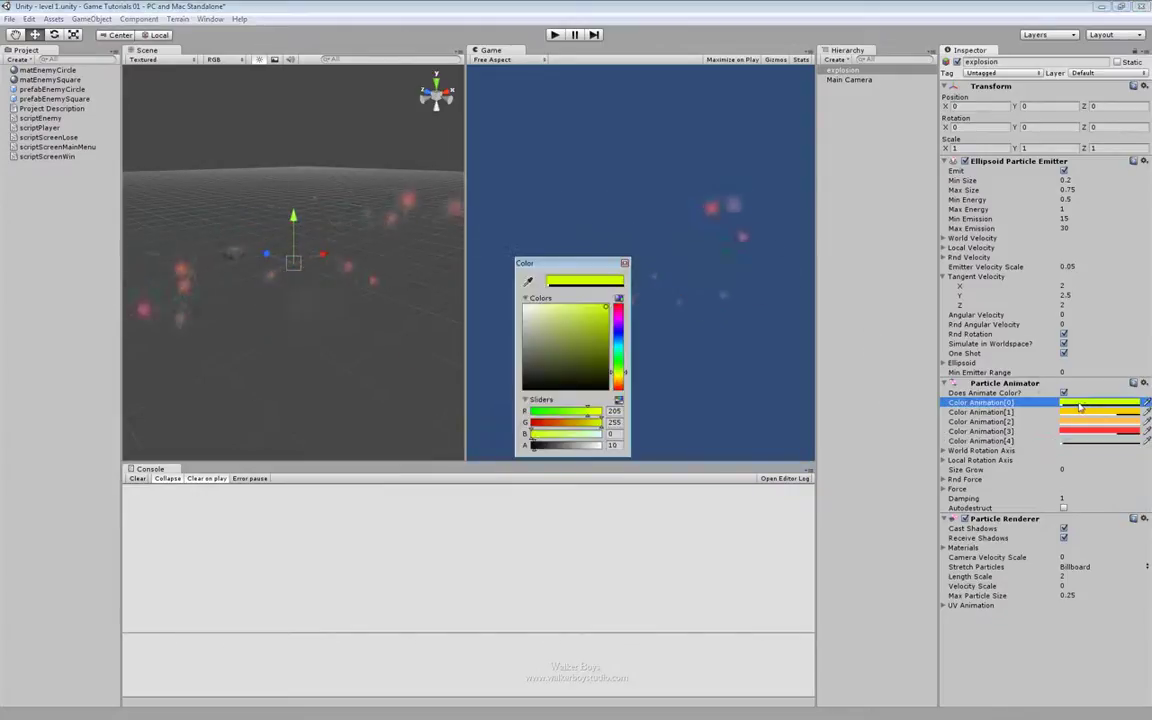
{"action": "left_click_drag", "start_coordinate": [528, 256], "coordinate": [786, 247]}
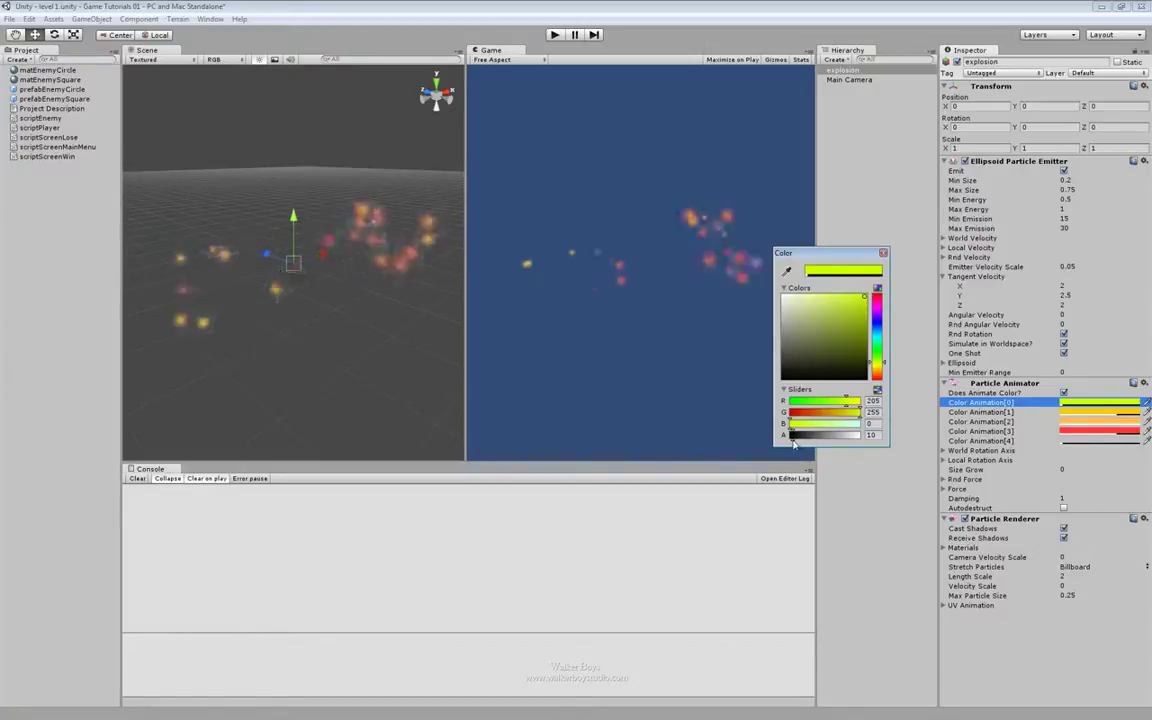
{"action": "left_click_drag", "start_coordinate": [792, 436], "coordinate": [862, 437]}
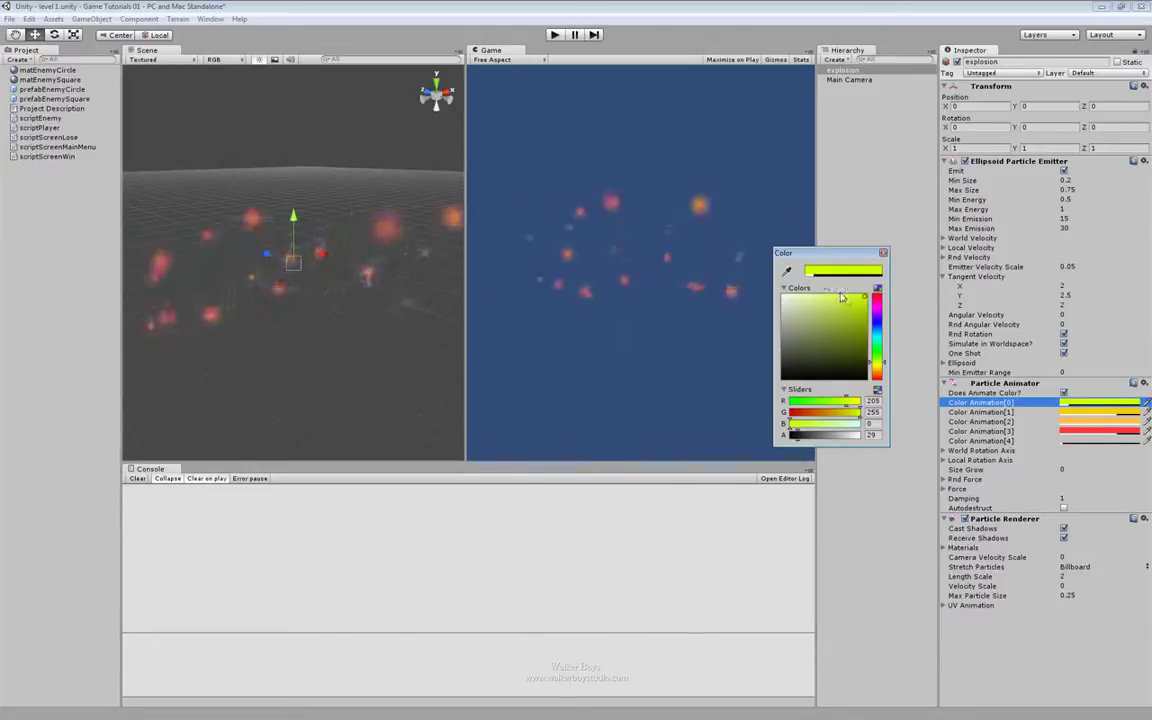
{"action": "left_click", "coordinate": [883, 254]}
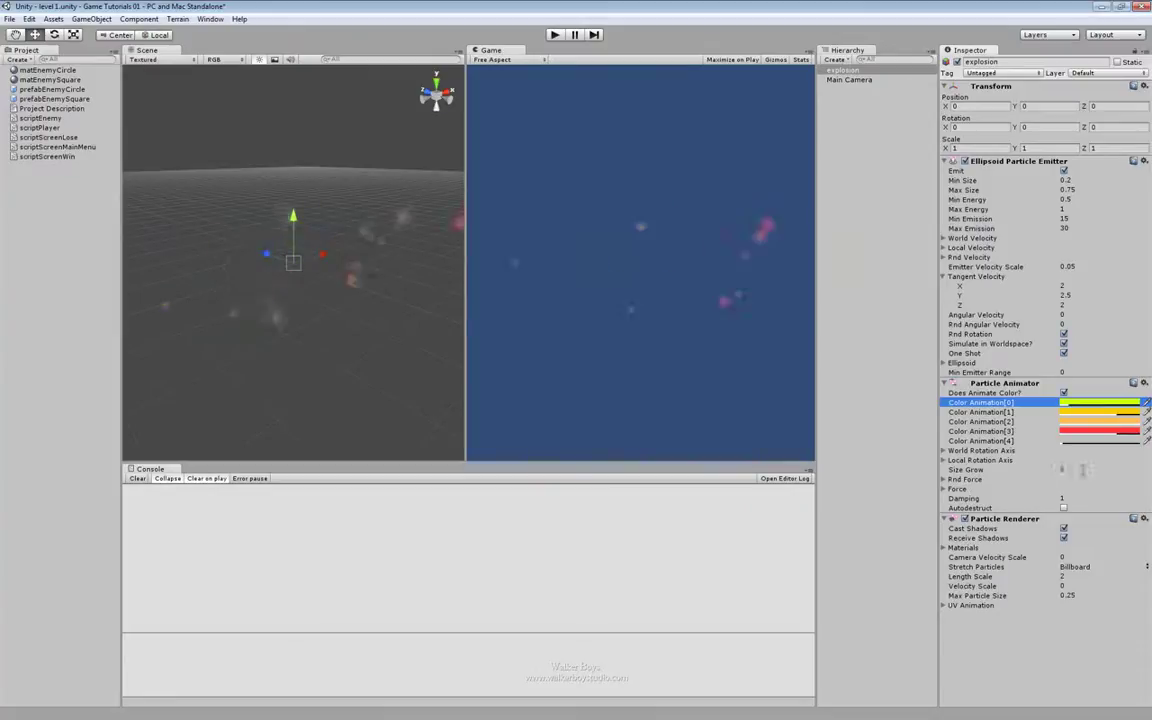
Try a Size Grow of 2 on the Particle Animator, and set it back to 0
{"action": "left_click", "coordinate": [1080, 469]}
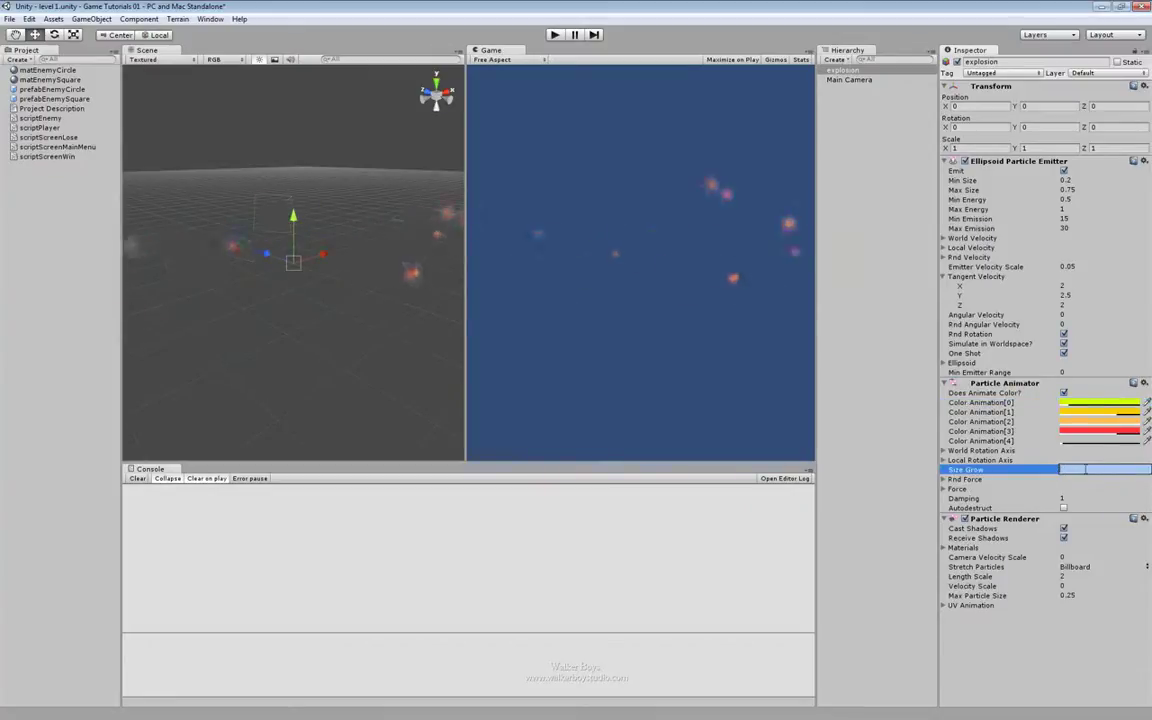
{"action": "type", "text": "2"}
{"action": "key", "text": "Return"}
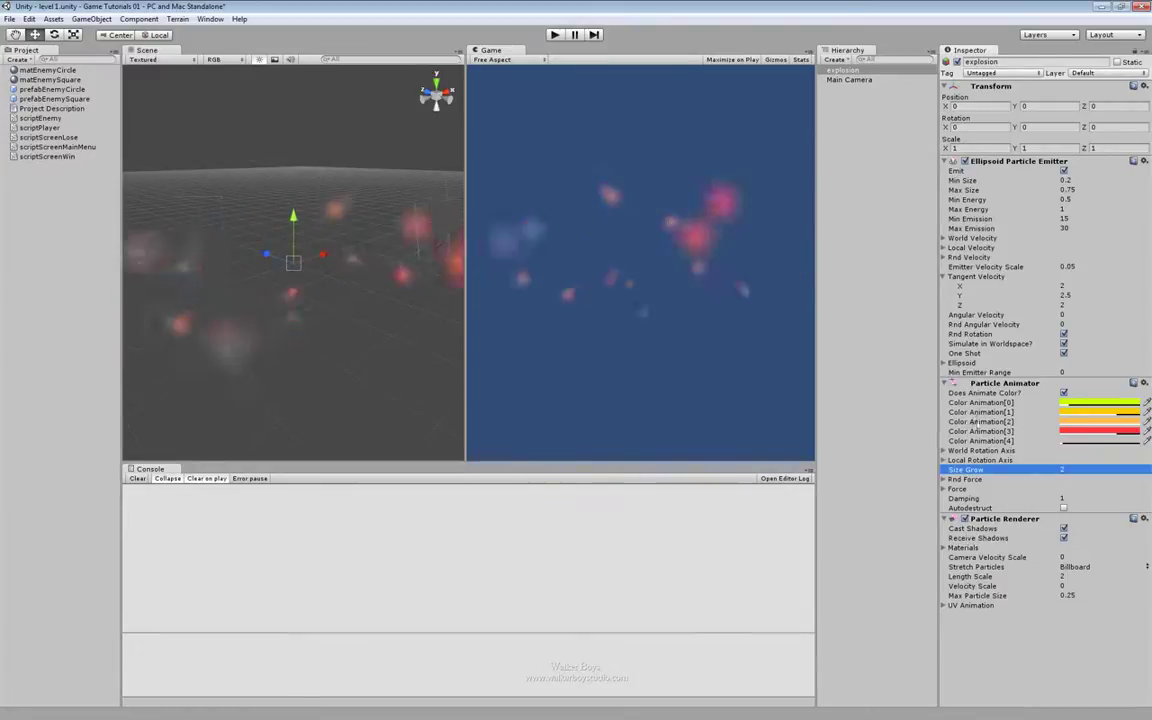
{"action": "left_click", "coordinate": [1083, 470]}
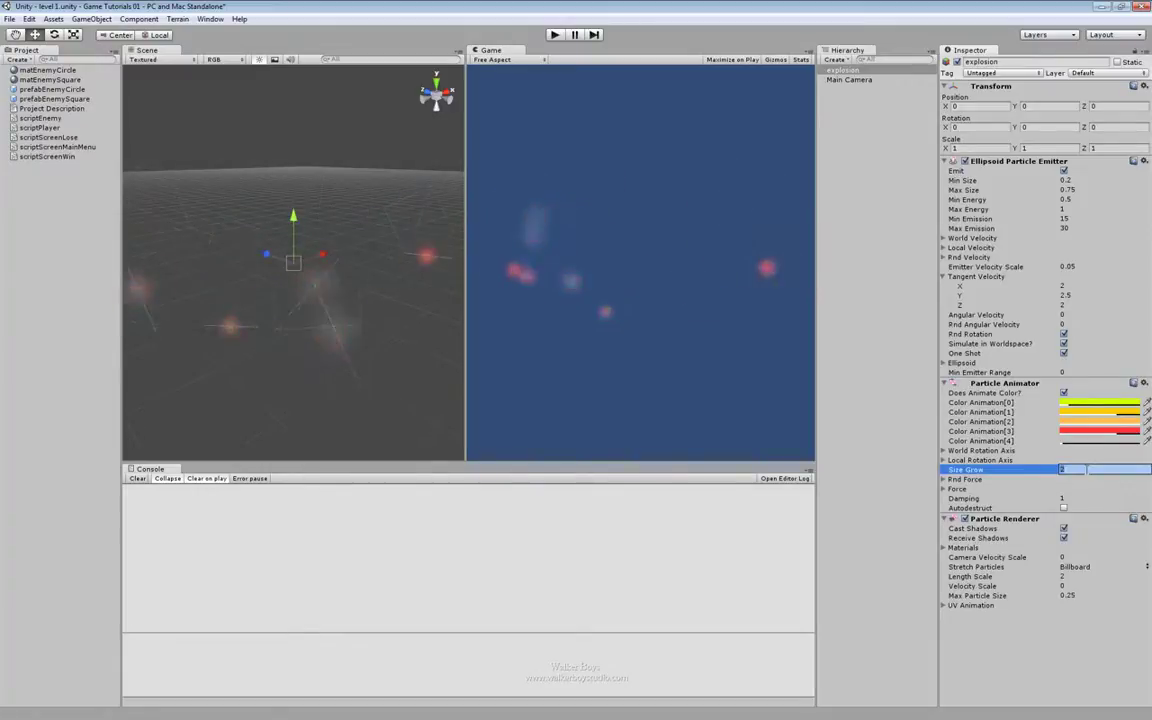
{"action": "type", "text": "0"}
{"action": "key", "text": "Return"}
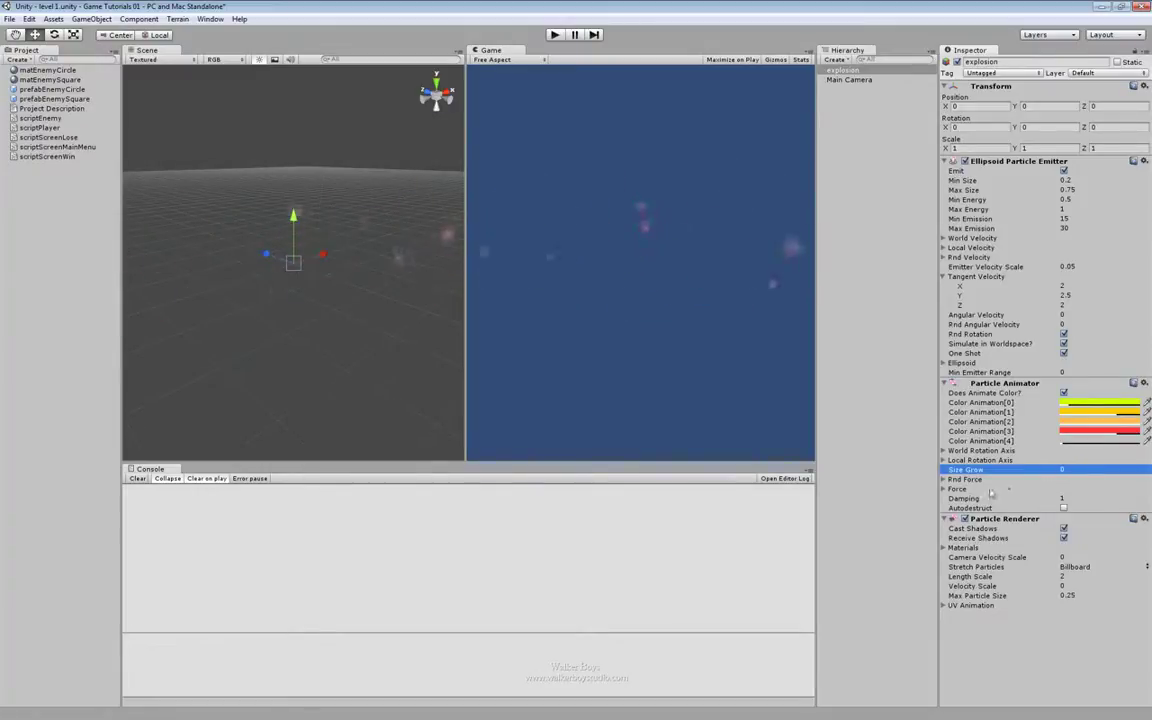
Test lower Damping values on the Particle Animator and set Damping to 0.25
{"action": "left_click_drag", "start_coordinate": [1012, 501], "coordinate": [994, 502]}
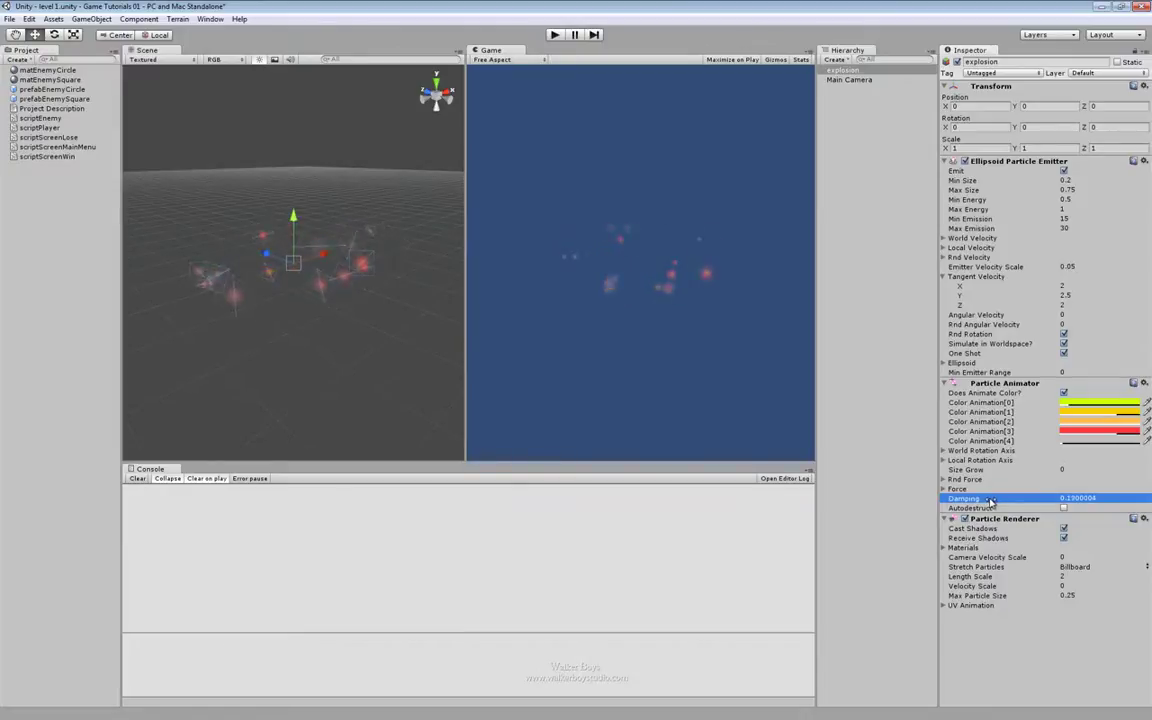
{"action": "left_click_drag", "start_coordinate": [1027, 500], "coordinate": [993, 508]}
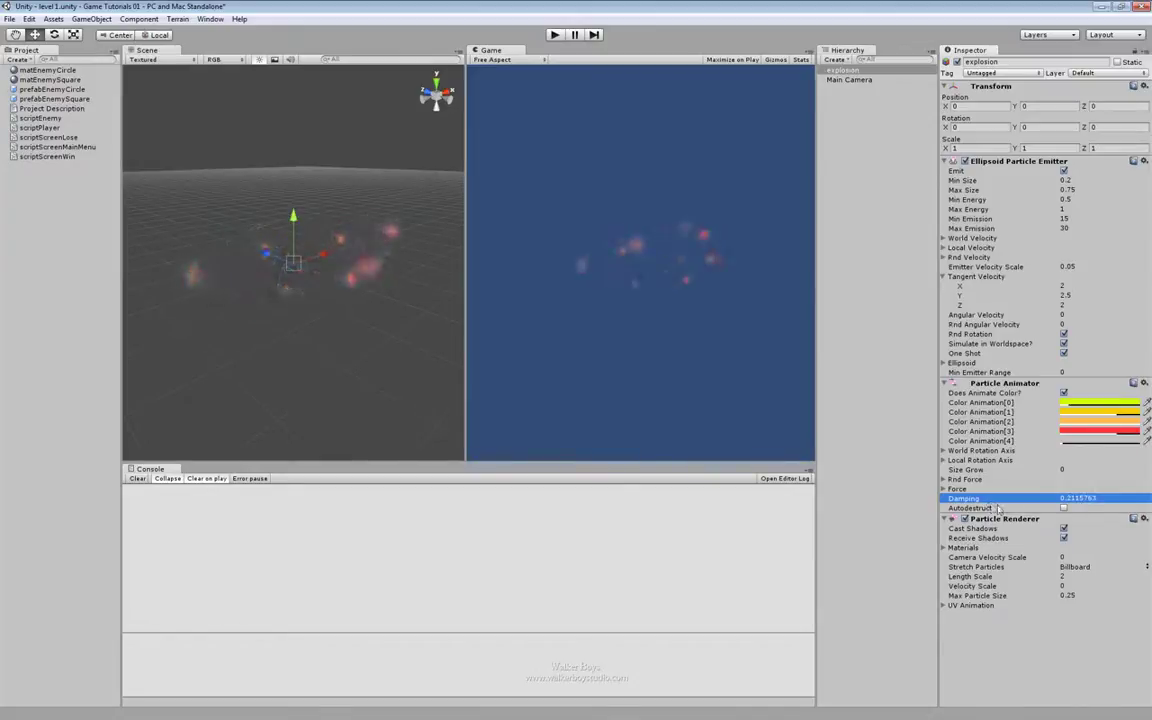
{"action": "left_click_drag", "start_coordinate": [1066, 498], "coordinate": [1147, 498]}
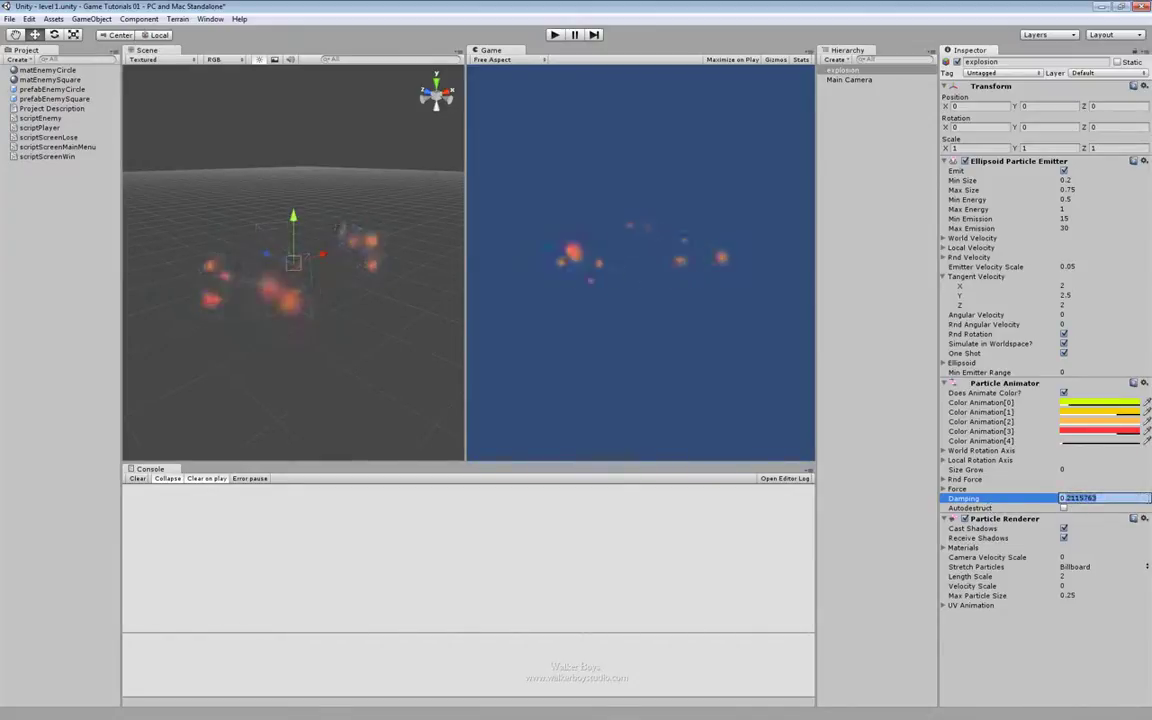
{"action": "type", "text": ".25"}
{"action": "key", "text": "Return"}
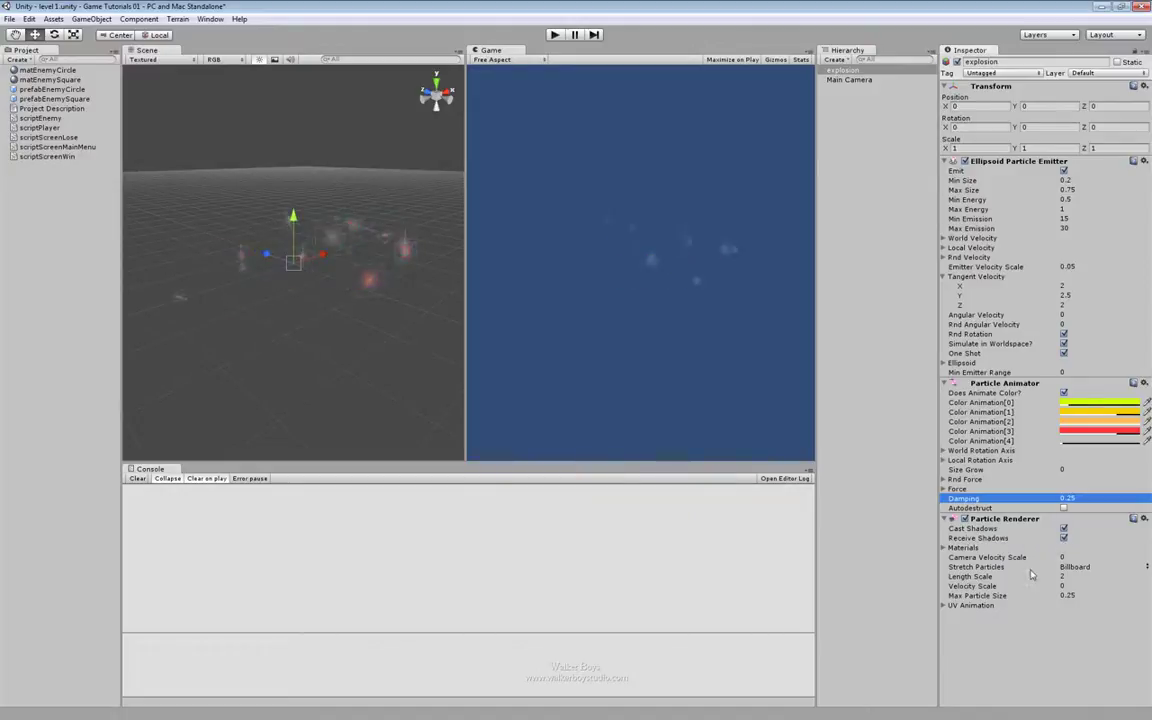
Check the Particle Renderer's assigned material and set Stretch Particles to Stretched
{"action": "left_click", "coordinate": [953, 552]}
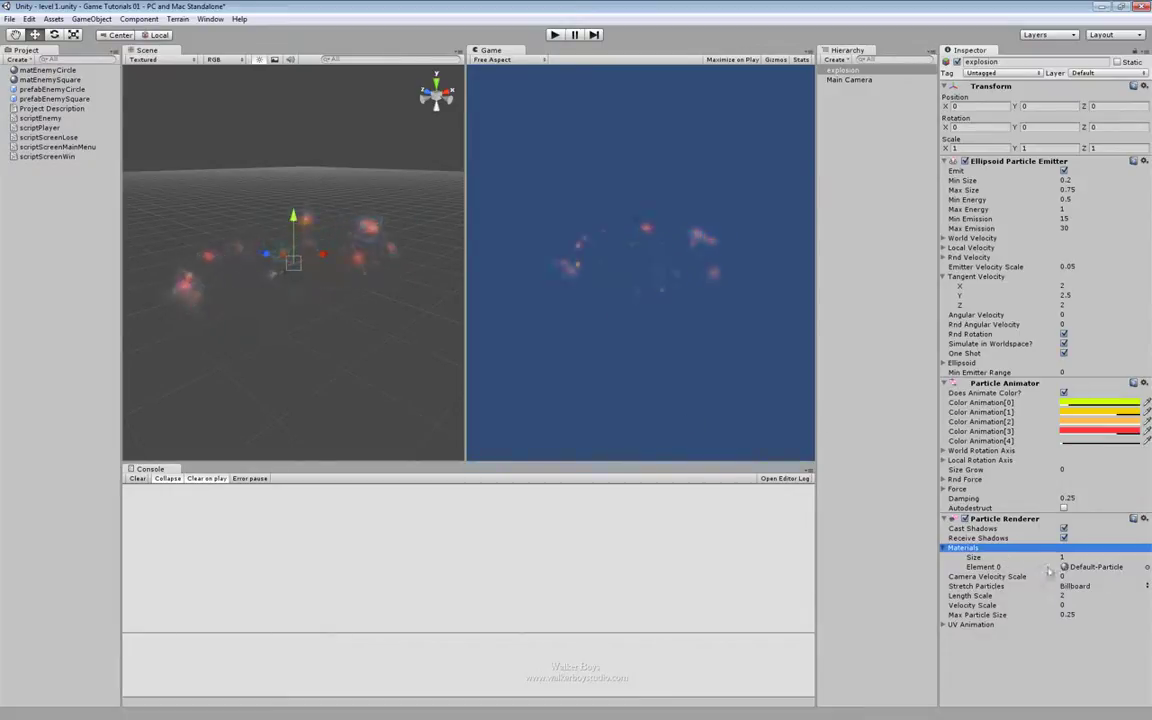
{"action": "left_click", "coordinate": [976, 550]}
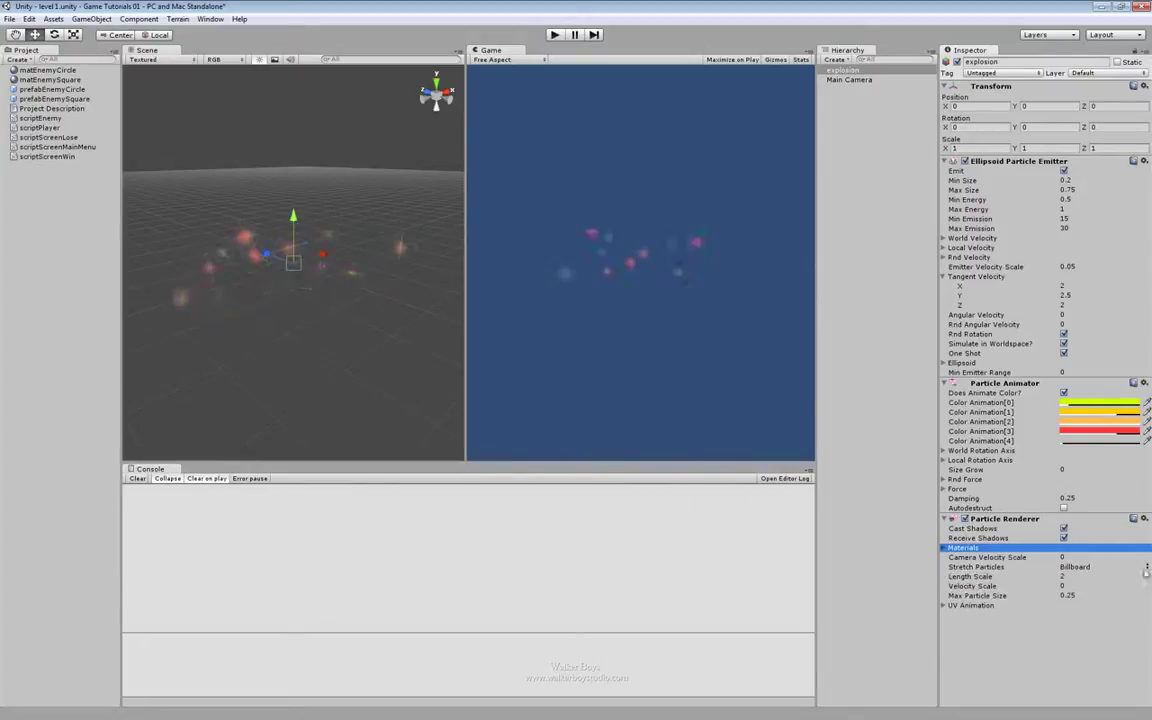
{"action": "left_click", "coordinate": [1147, 568]}
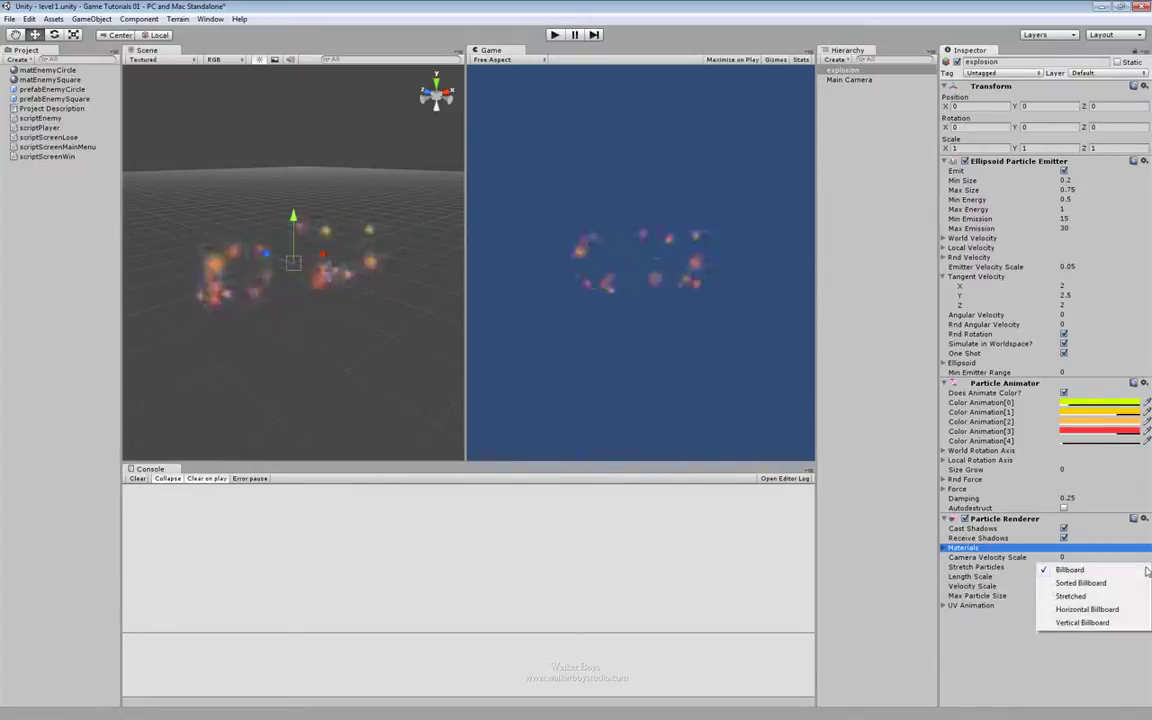
{"action": "left_click", "coordinate": [1072, 596]}
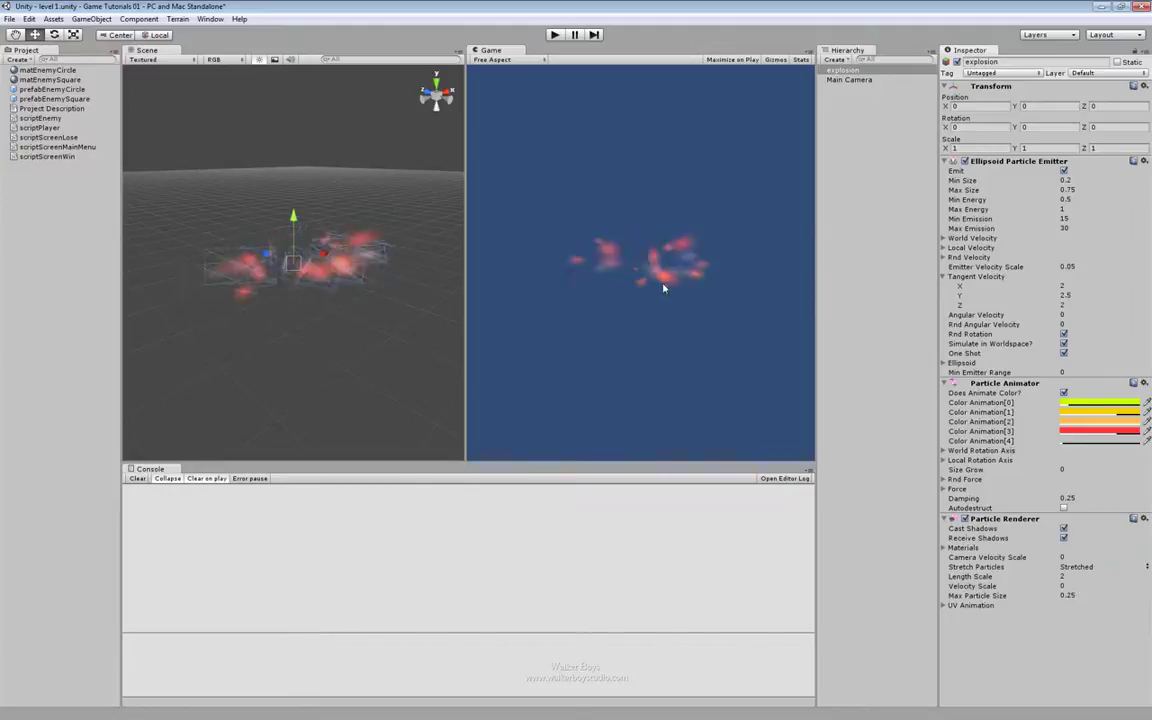
Try a Length Scale of about 7.4 on the Particle Renderer, set it back to 2, and keep Stretch Particles on Stretched
{"action": "left_click", "coordinate": [1012, 576]}
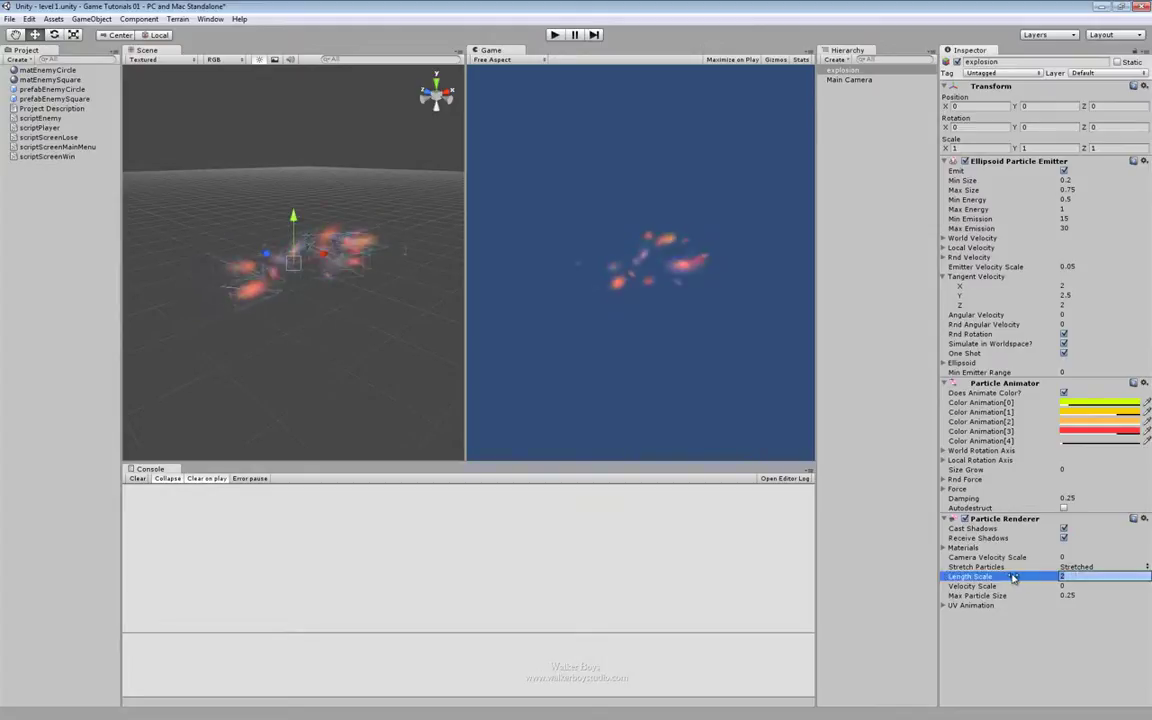
{"action": "left_click_drag", "start_coordinate": [1013, 577], "coordinate": [1123, 578]}
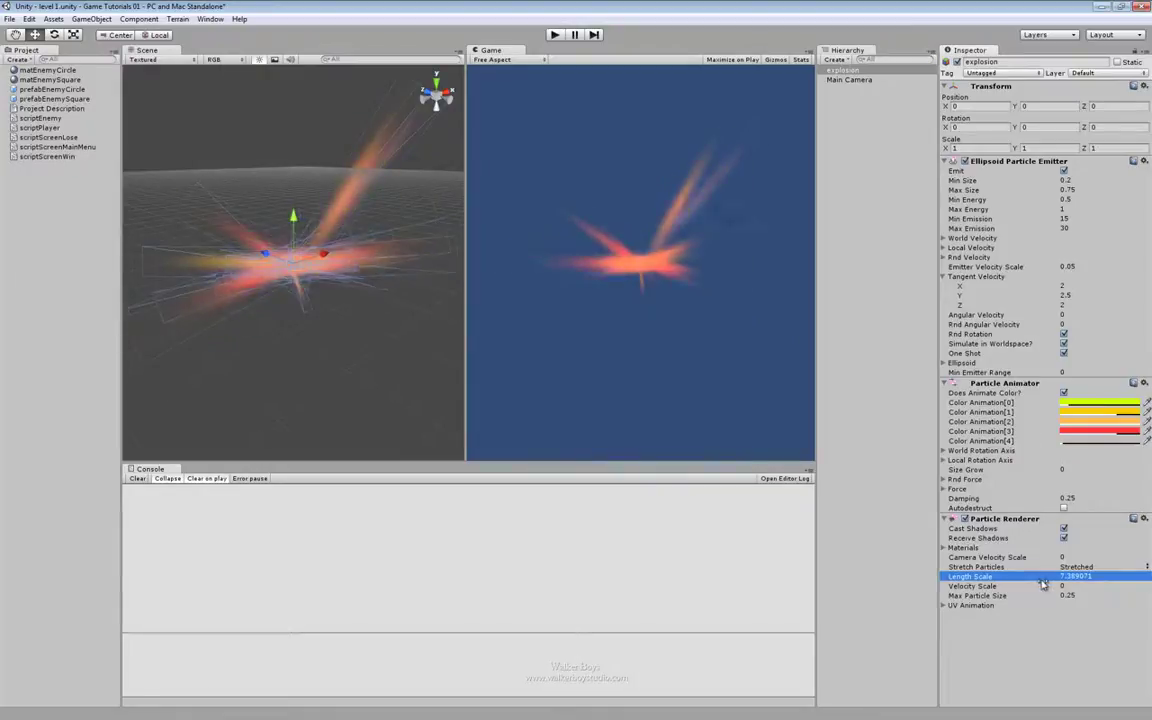
{"action": "left_click", "coordinate": [1109, 577]}
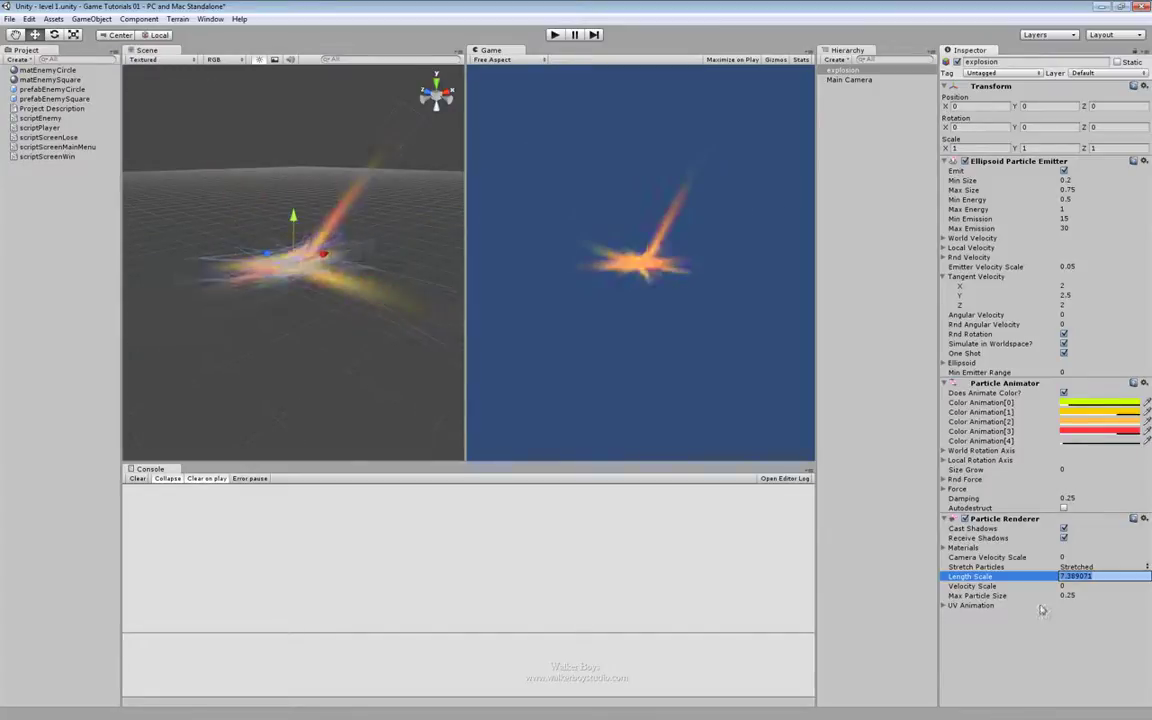
{"action": "type", "text": "2"}
{"action": "key", "text": "Return"}
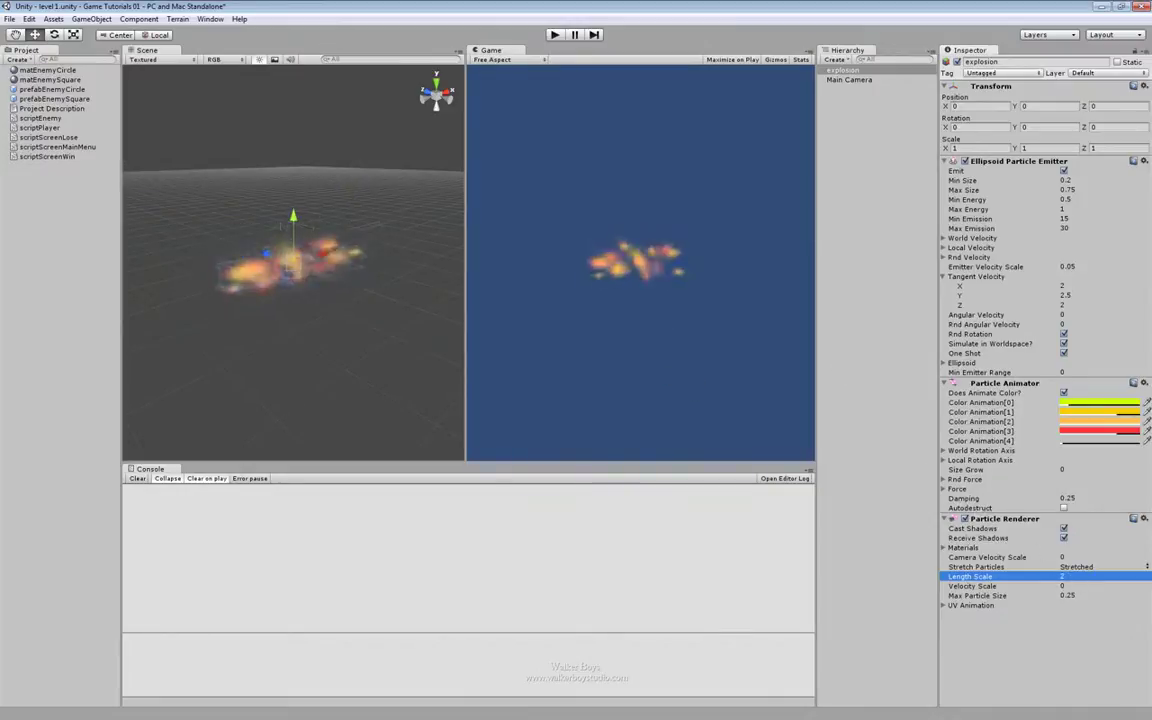
{"action": "left_click", "coordinate": [1147, 568]}
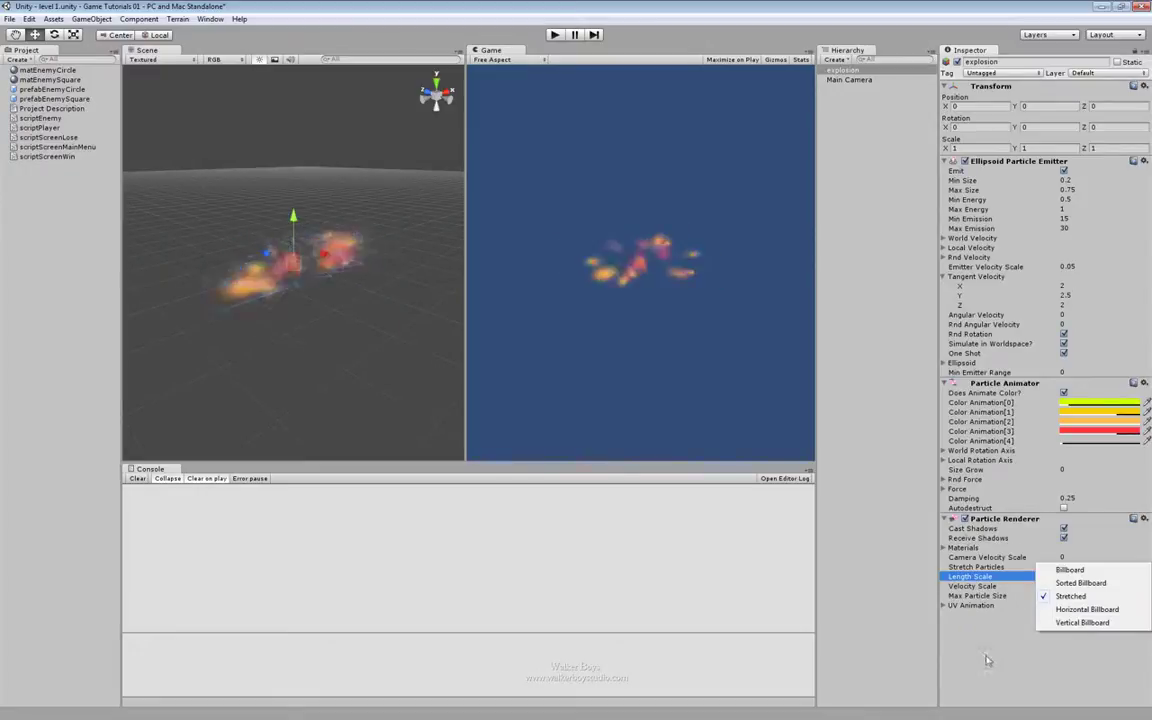
{"action": "left_click", "coordinate": [1071, 597]}
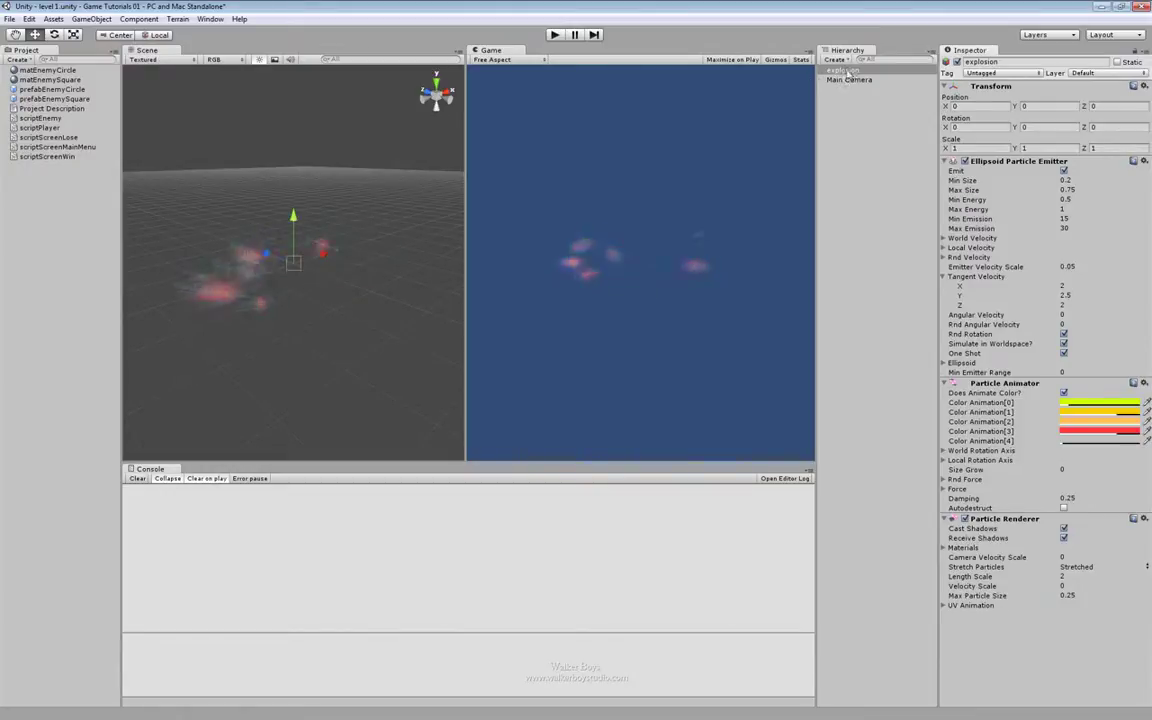
Create a new prefab in the project and name it prefabExplosion
{"action": "left_click", "coordinate": [22, 59]}
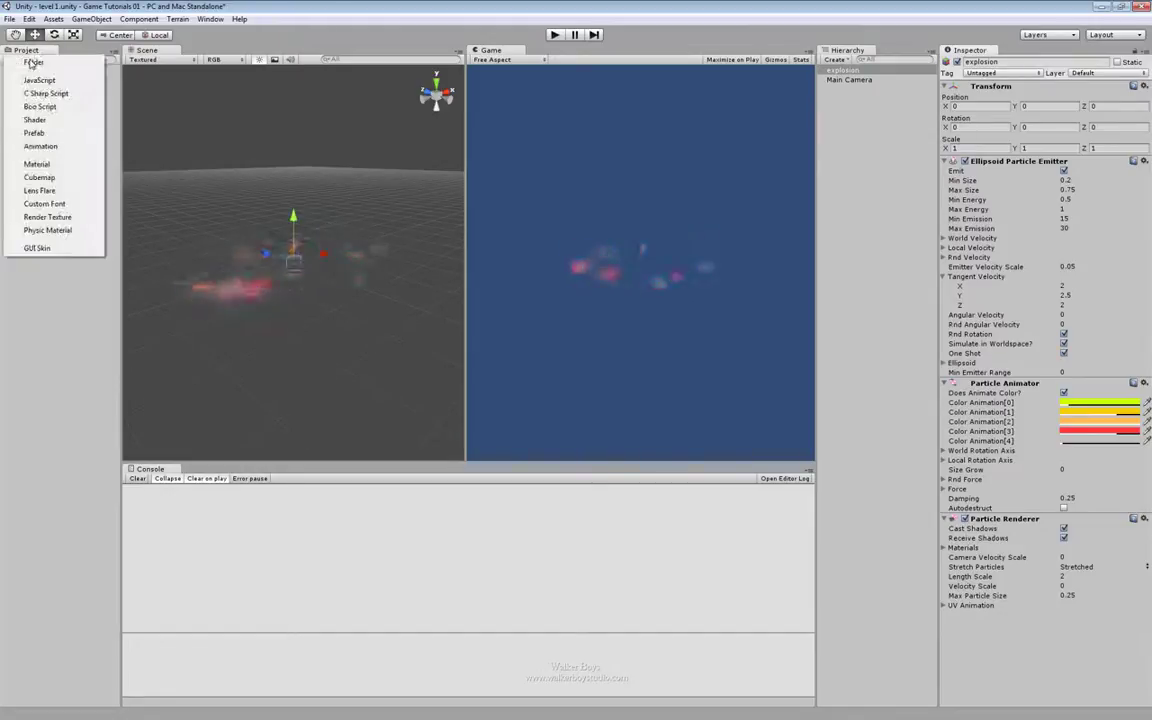
{"action": "left_click", "coordinate": [34, 132]}
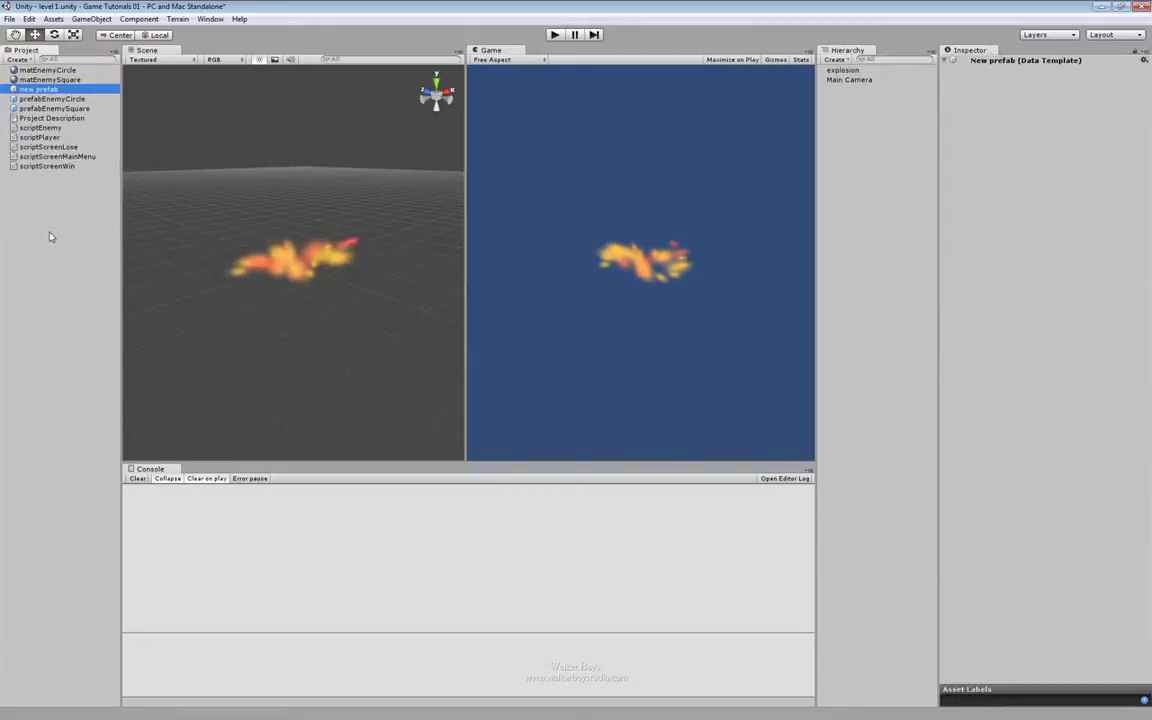
{"action": "type", "text": "pre"}
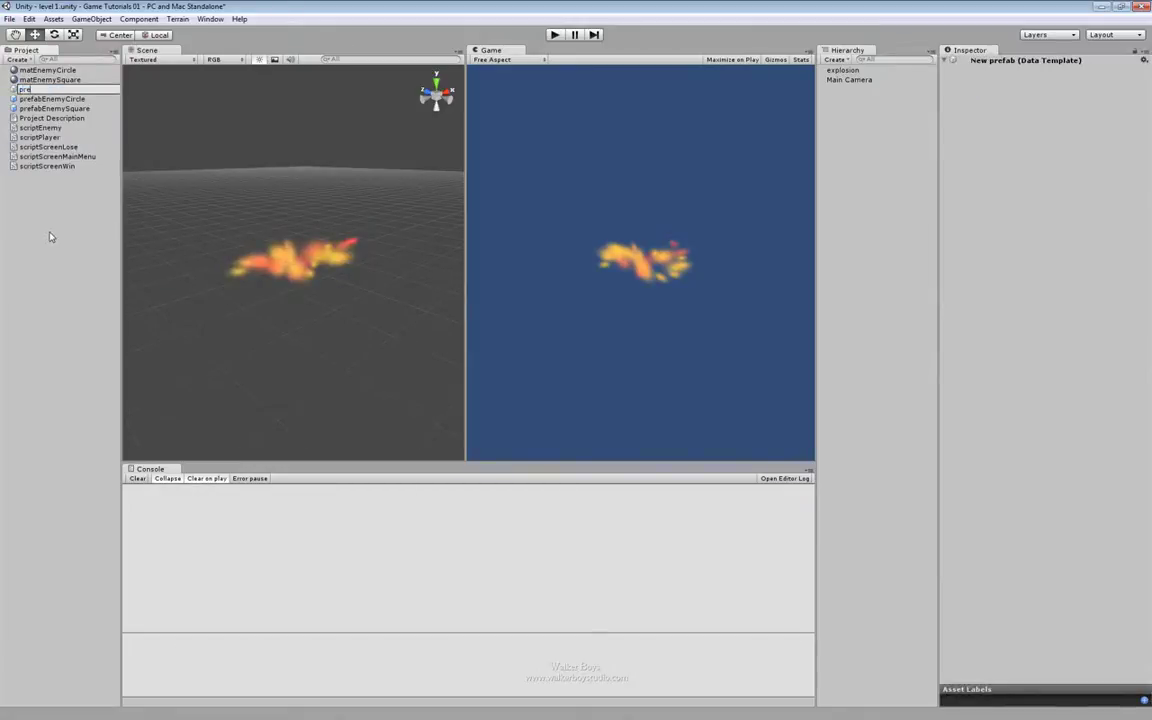
{"action": "type", "text": "fabExplosion"}
{"action": "key", "text": "Return"}
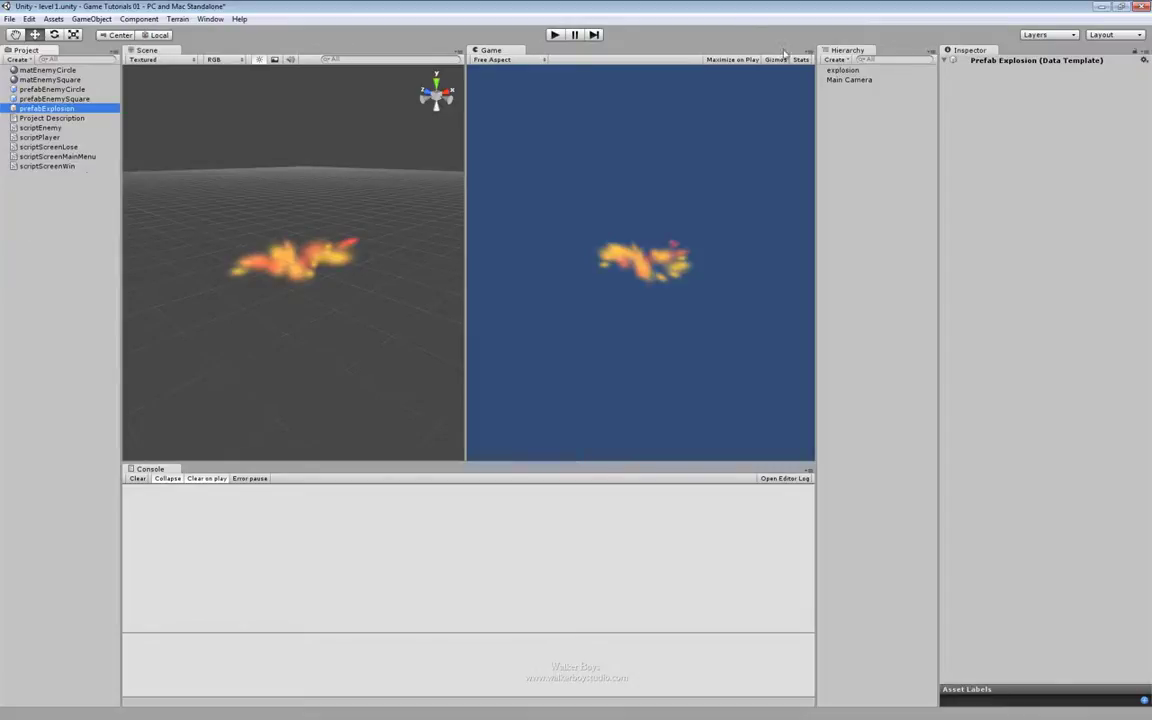
Store the explosion object in prefabExplosion, check the prefab's components, and delete the explosion object from the scene
{"action": "left_click", "coordinate": [840, 71]}
{"action": "left_click", "coordinate": [64, 107]}
{"action": "left_click_drag", "start_coordinate": [44, 113], "coordinate": [43, 111]}
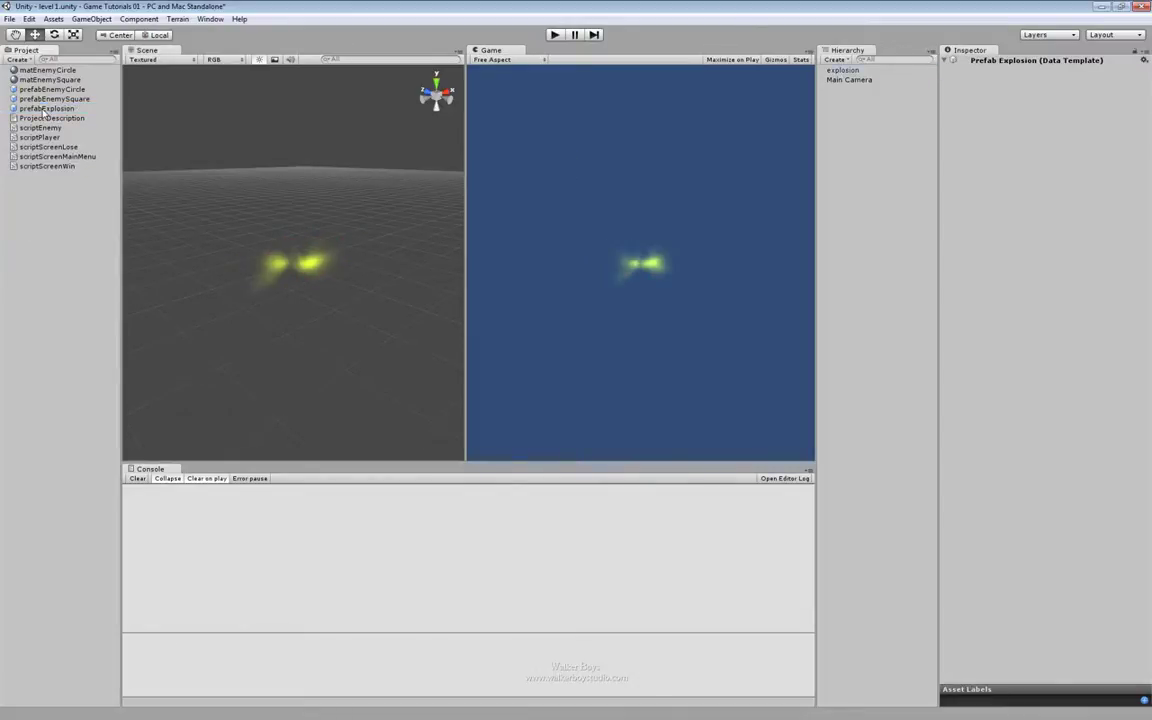
{"action": "left_click", "coordinate": [44, 109]}
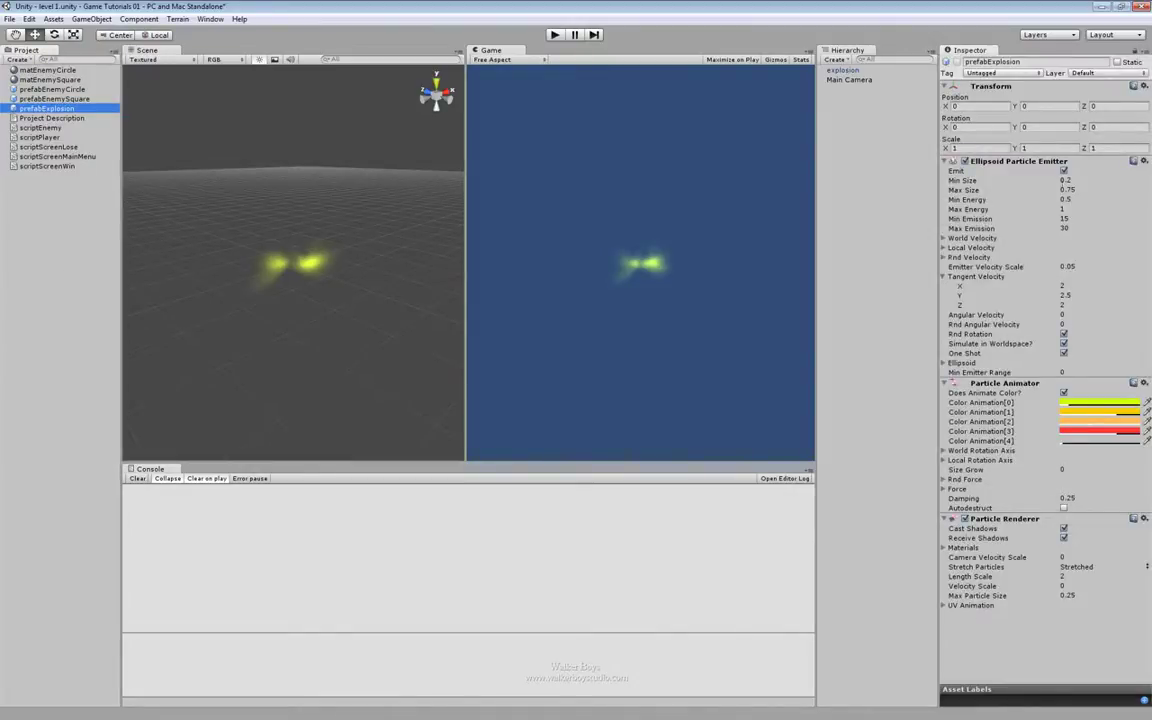
{"action": "left_click", "coordinate": [842, 71]}
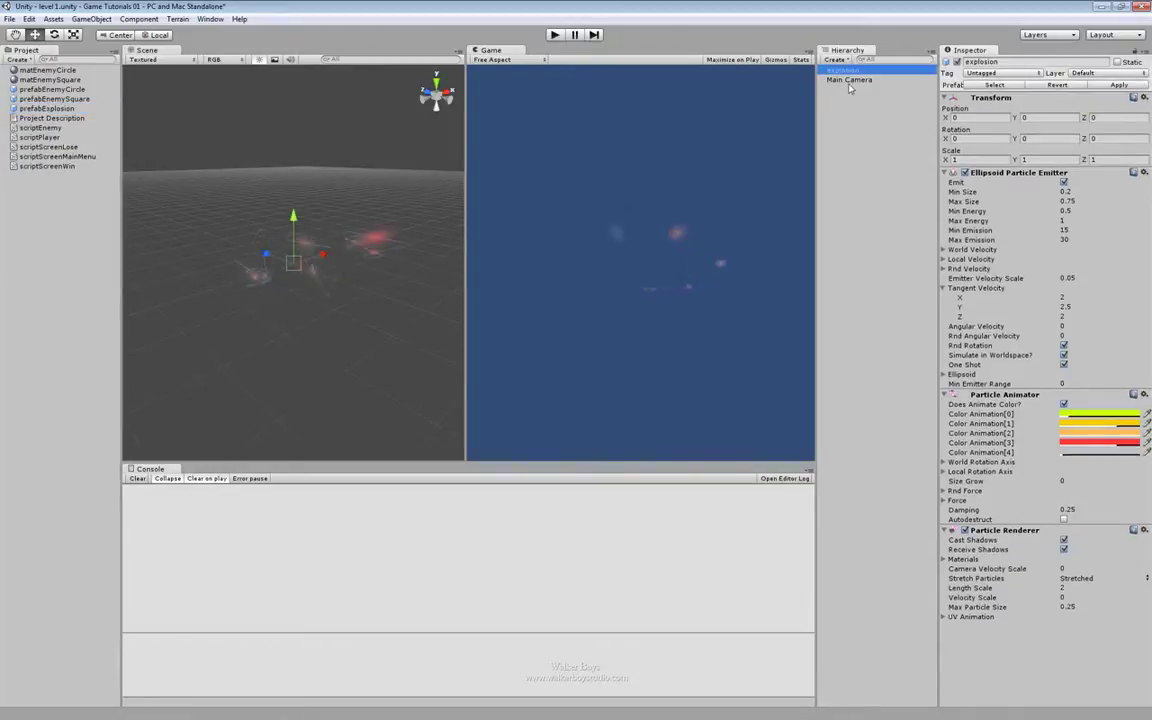
{"action": "key", "text": "Delete"}
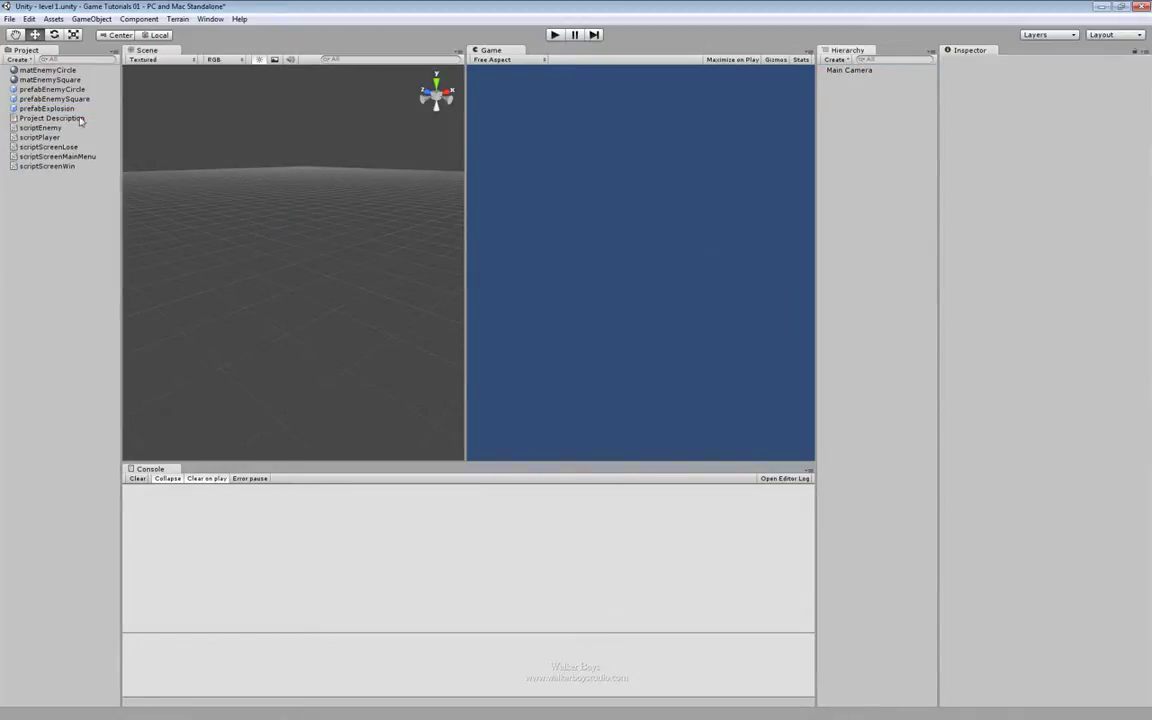